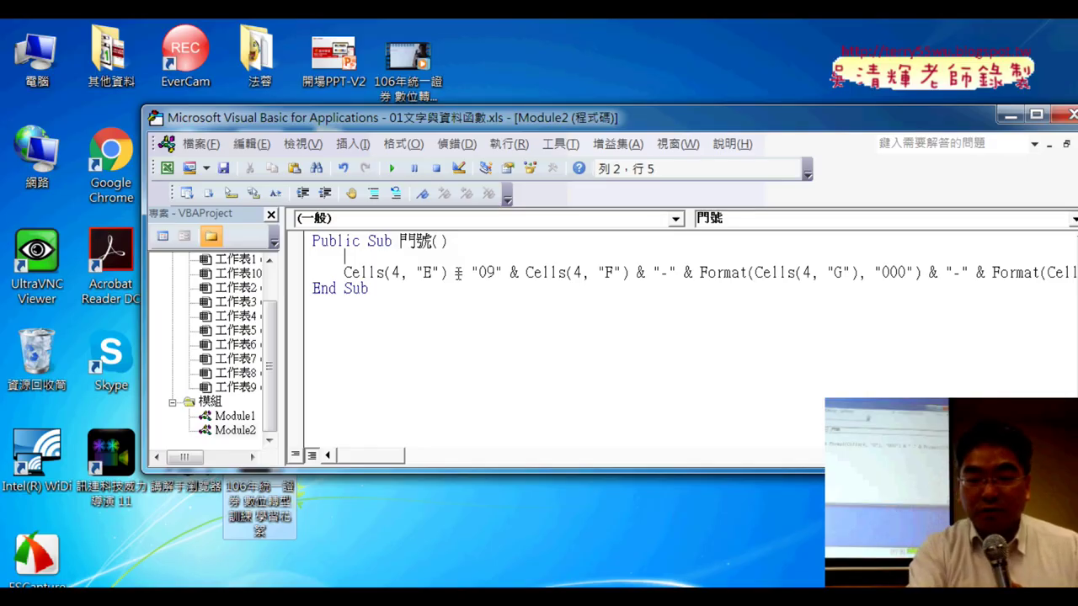
# Step: Add a For i = 4 To 103 loop header and a Next line to the 門號 macro
pyautogui.write('for')
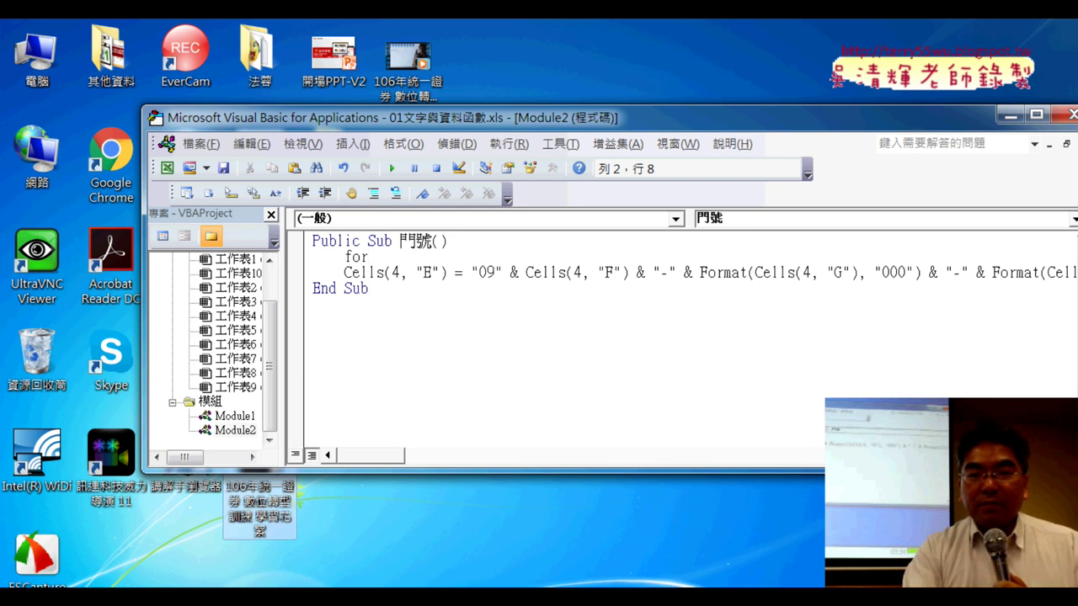
pyautogui.write(' i')
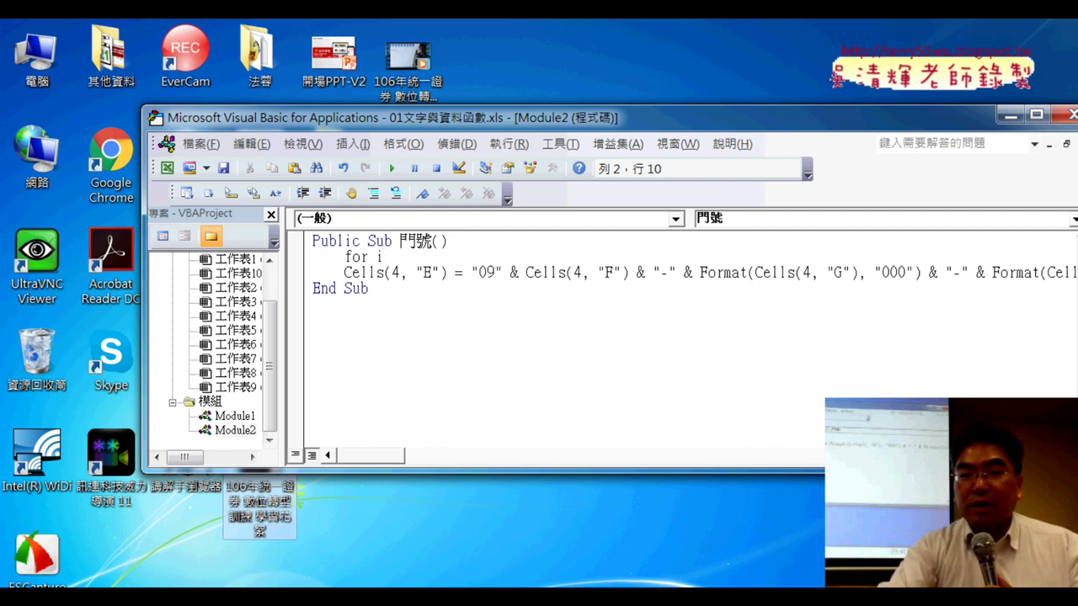
pyautogui.write('=4 ')
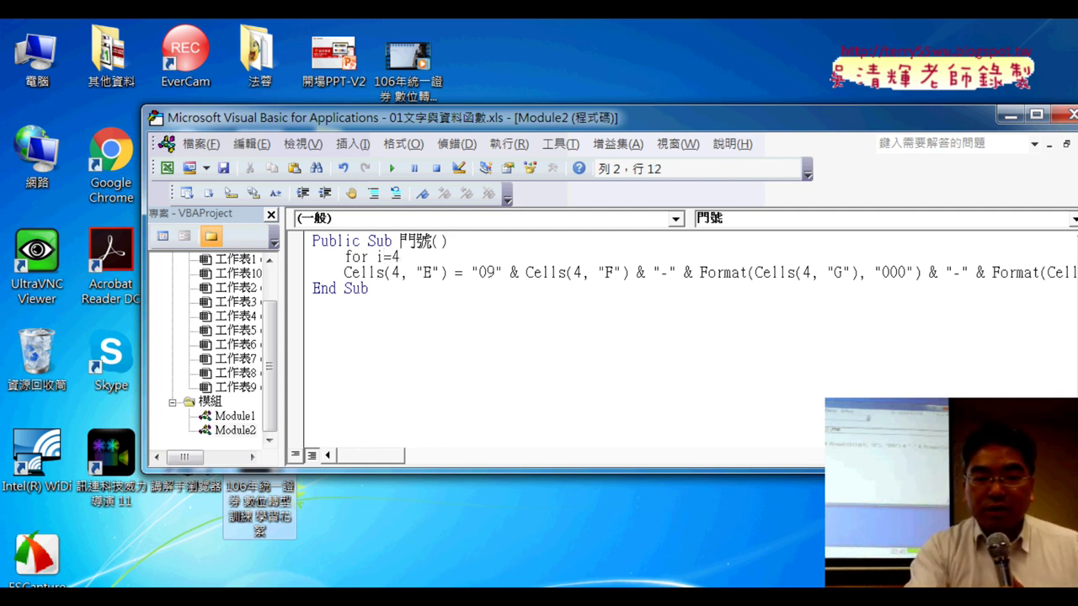
pyautogui.write('to 1')
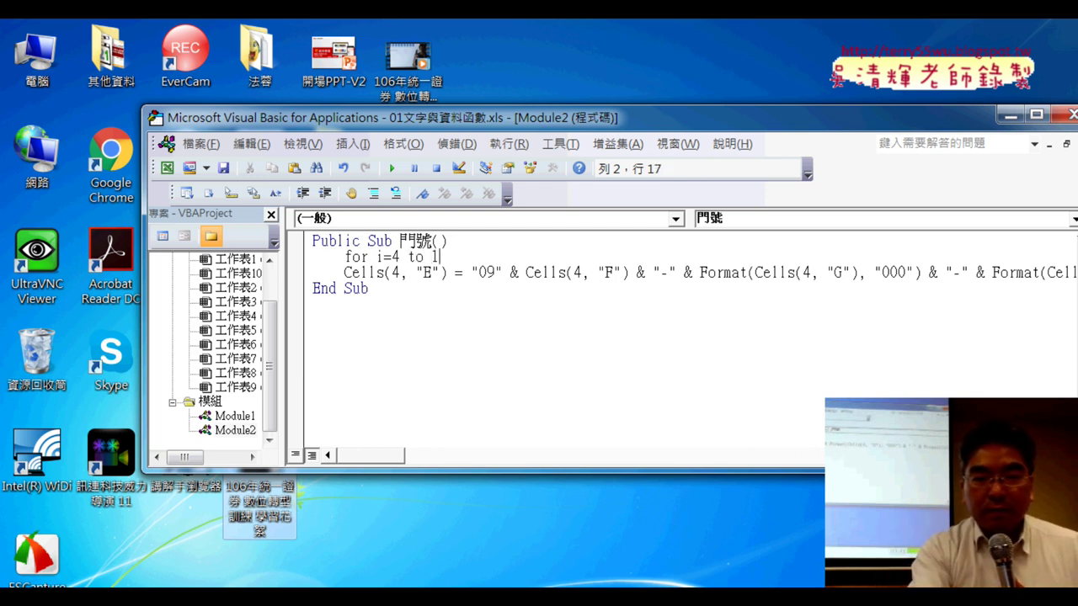
pyautogui.write('03')
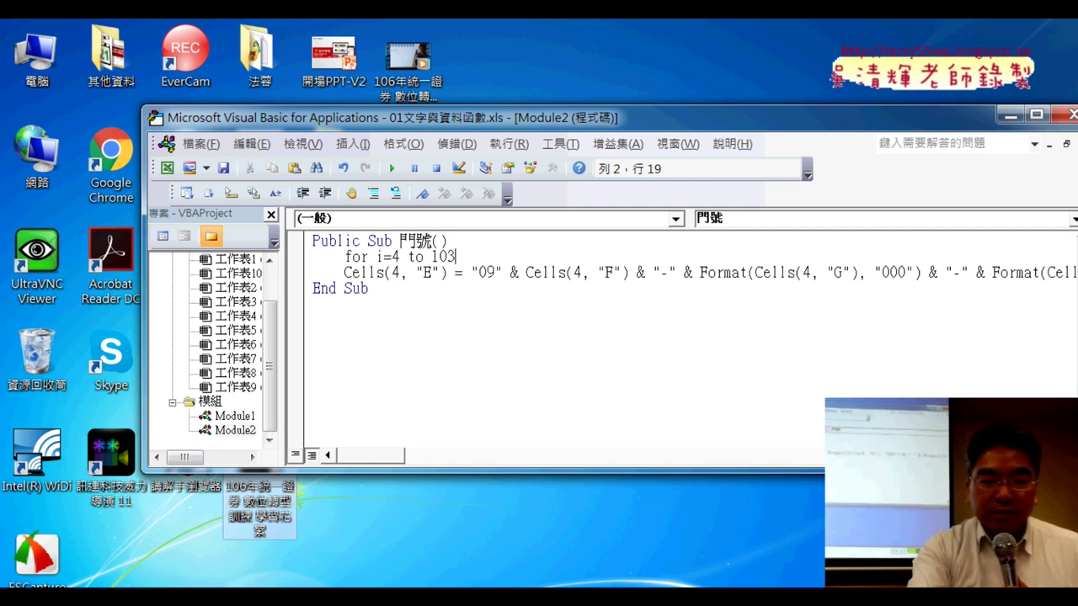
pyautogui.press('Return')
pyautogui.press('Return')
pyautogui.write('next')
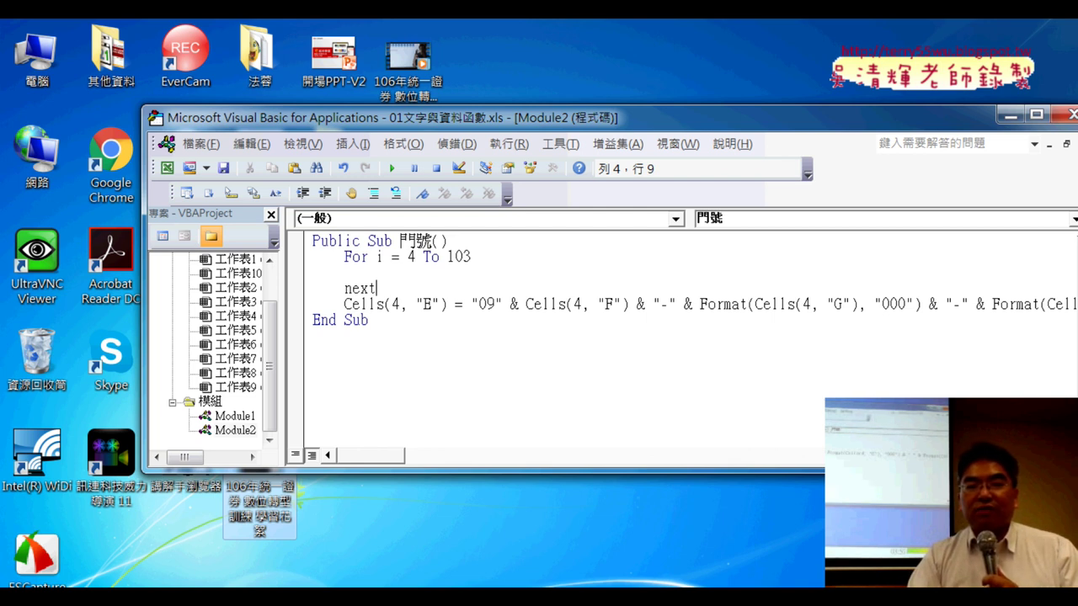
pyautogui.click(413, 329)
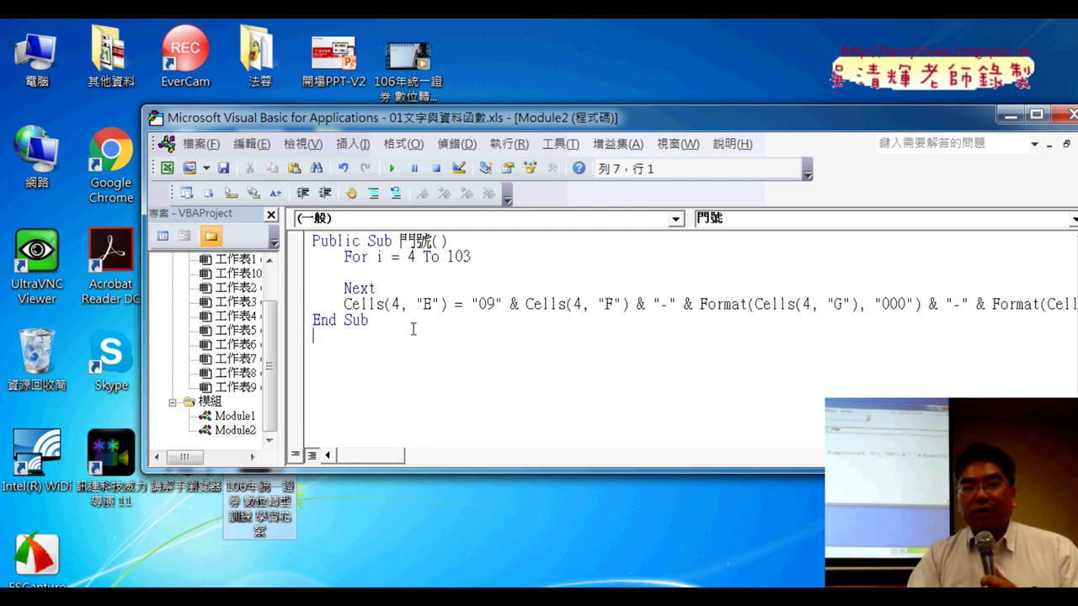
pyautogui.doubleClick(411, 257)
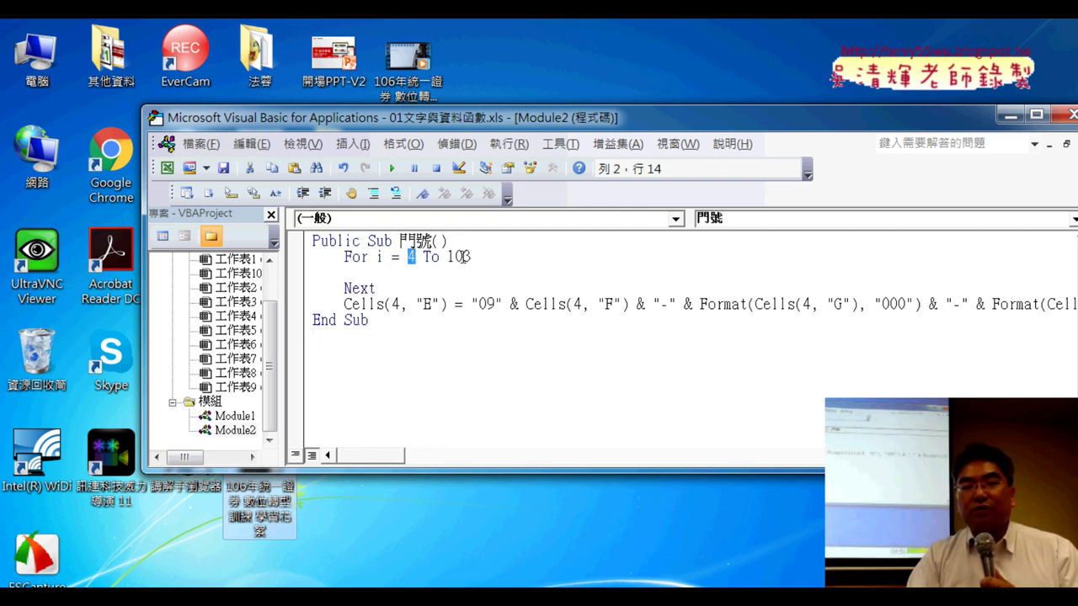
pyautogui.doubleClick(379, 258)
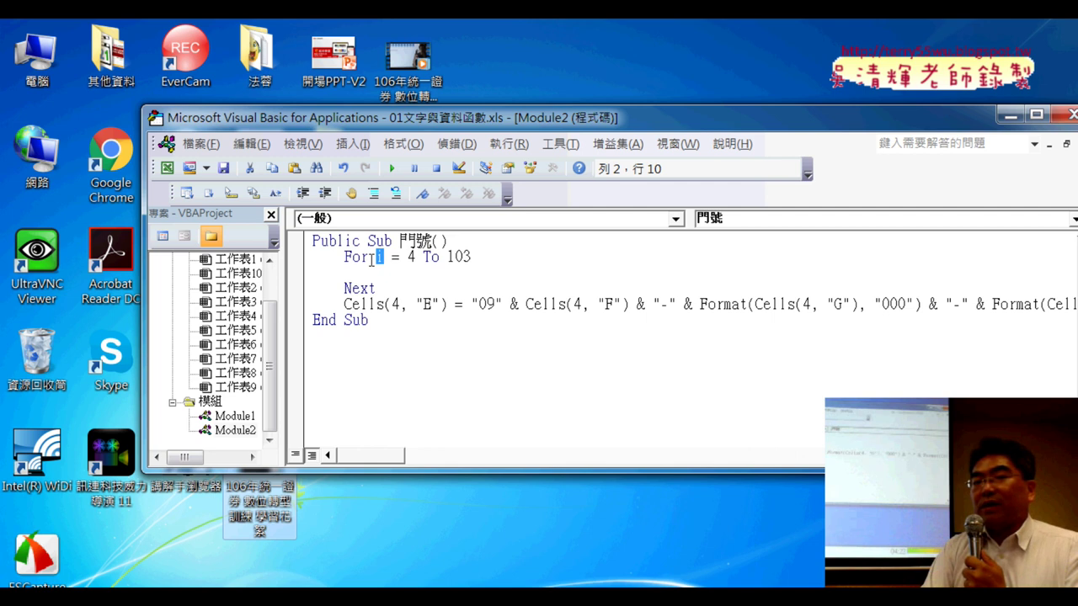
pyautogui.moveTo(472, 257); pyautogui.dragTo(447, 260)
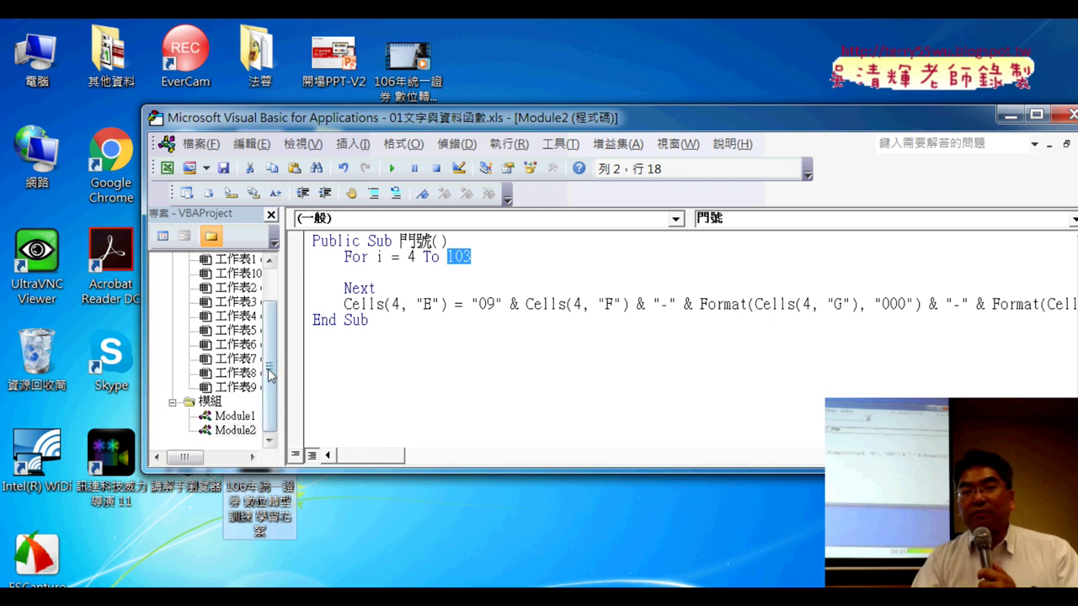
pyautogui.moveTo(376, 289); pyautogui.dragTo(294, 268)
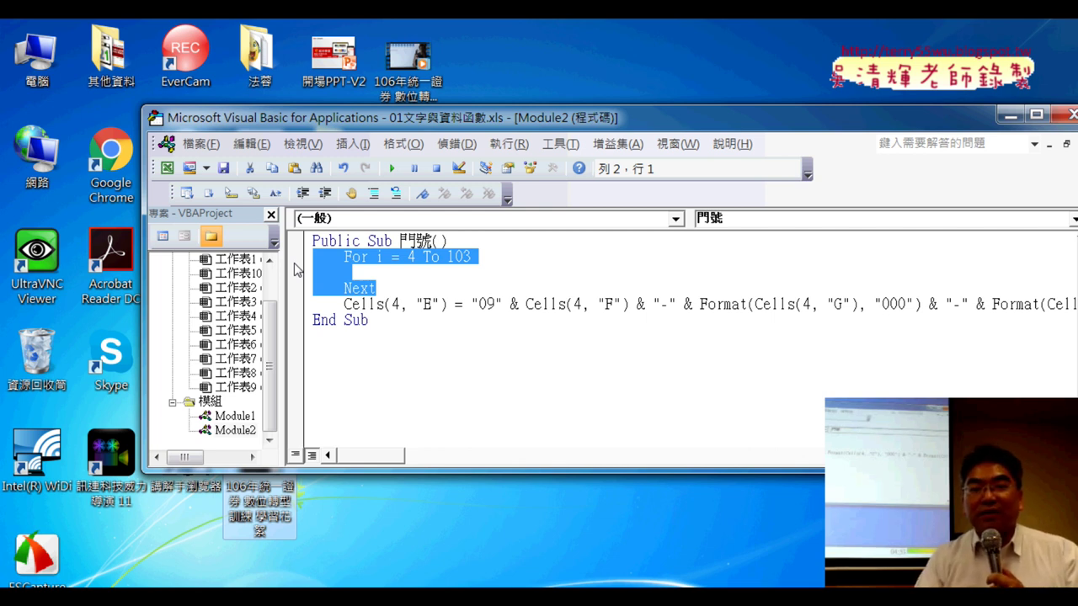
# Step: Move the Cells(4, "E") statement into the For loop, indent it, and remove the blank line
pyautogui.click(300, 307)
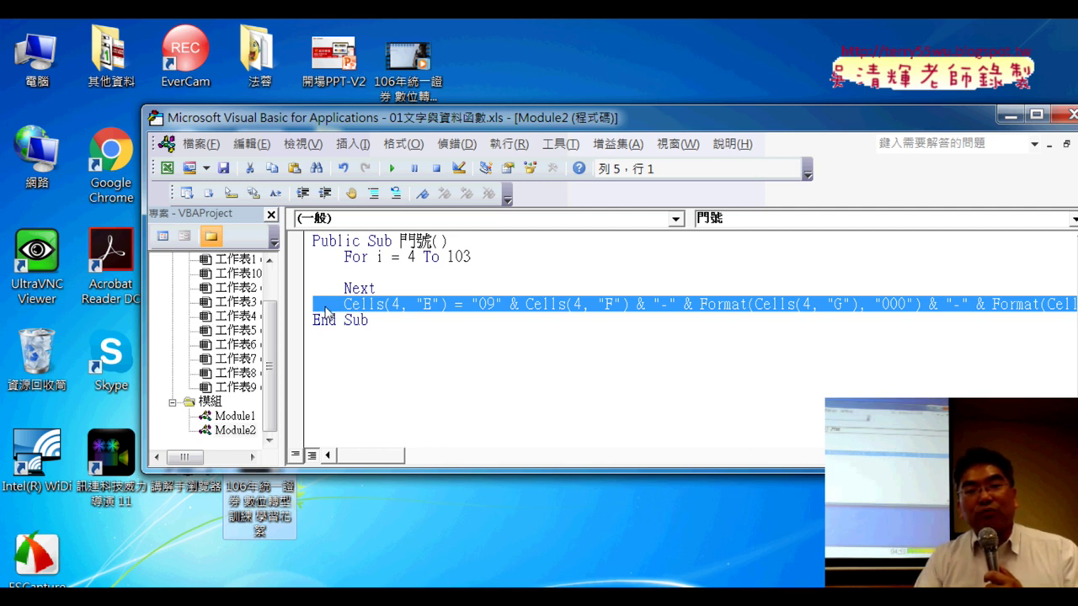
pyautogui.moveTo(320, 307); pyautogui.dragTo(314, 272)
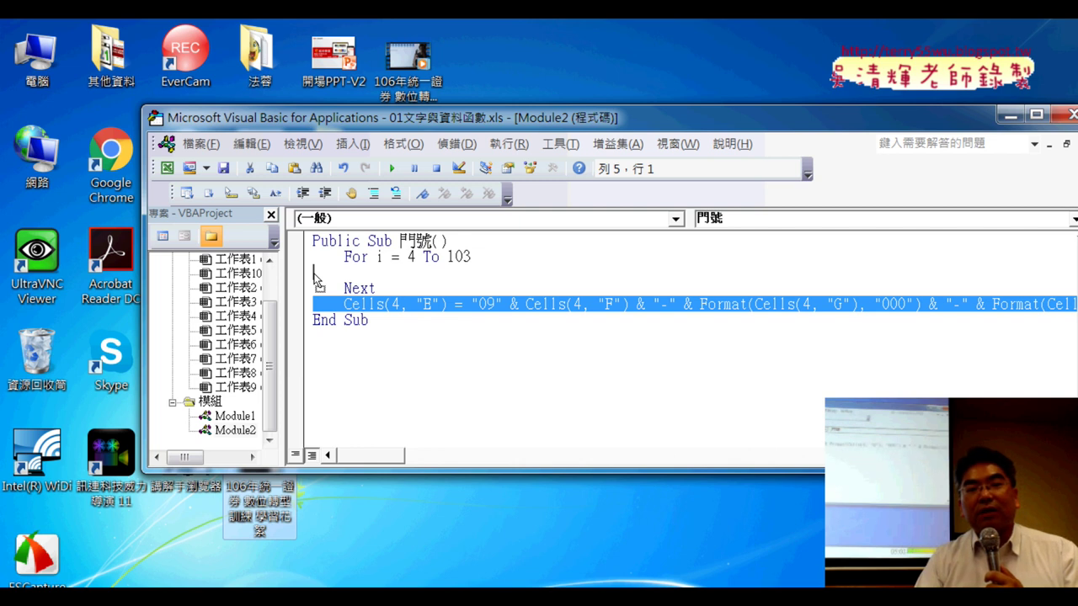
pyautogui.moveTo(318, 280); pyautogui.dragTo(304, 280)
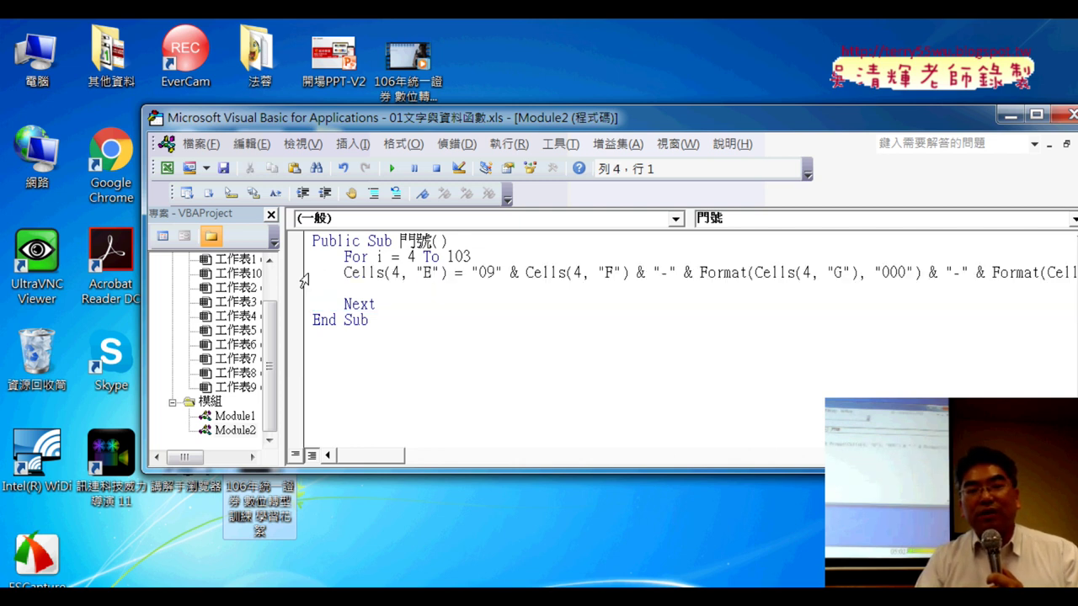
pyautogui.click(312, 273)
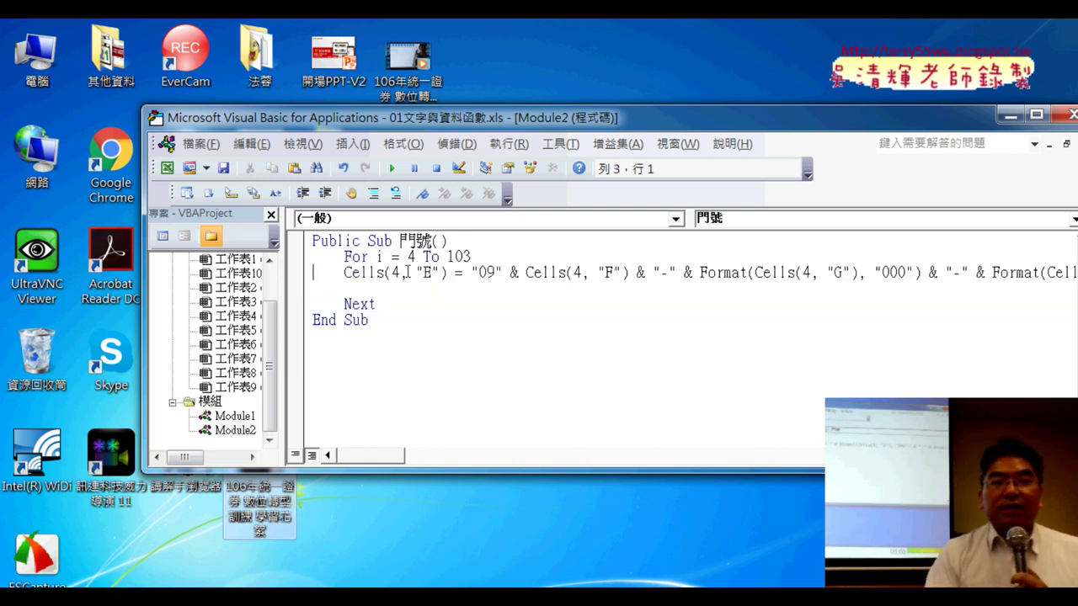
pyautogui.press('Tab')
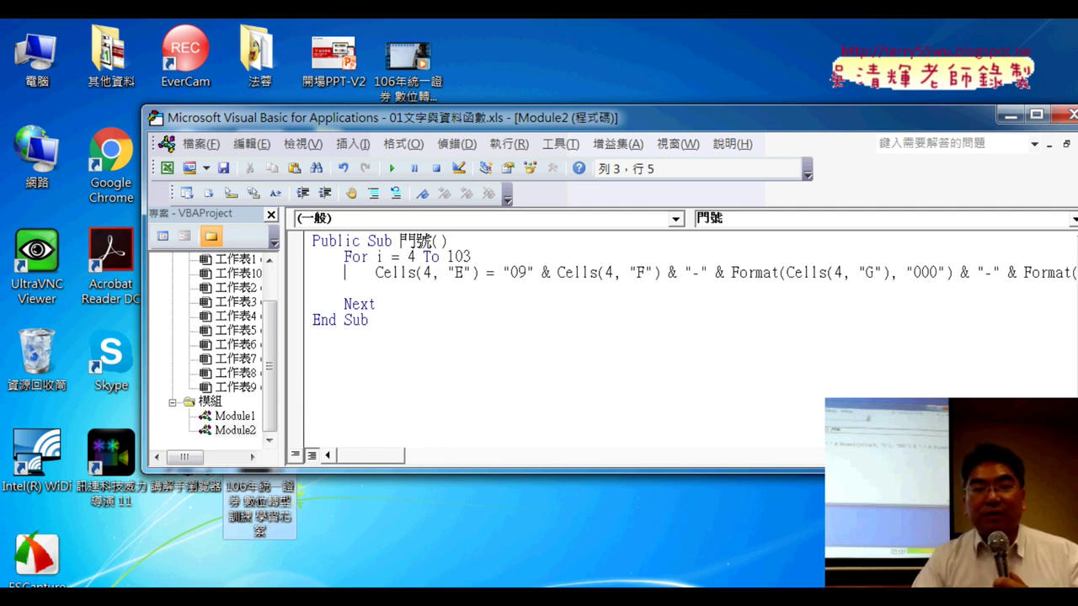
pyautogui.moveTo(344, 288); pyautogui.dragTo(273, 299)
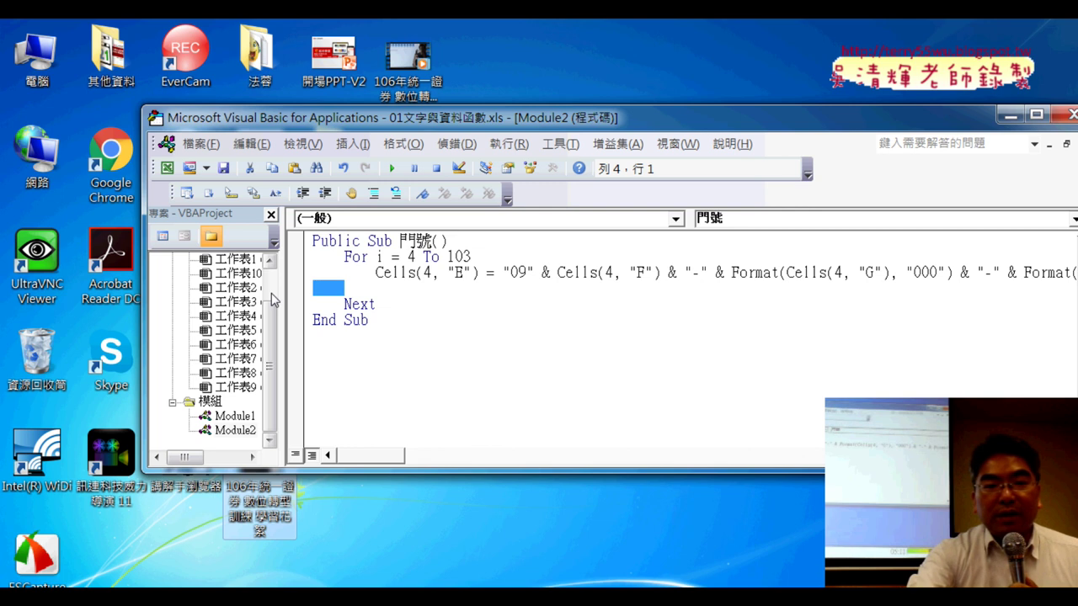
pyautogui.press('BackSpace')
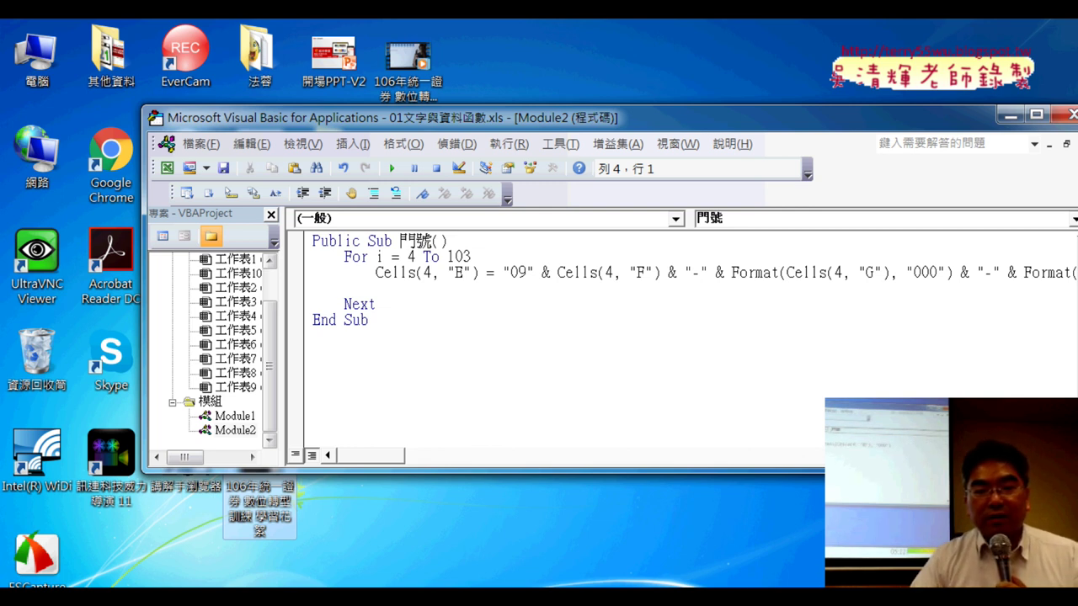
pyautogui.press('Up')
pyautogui.press('End')
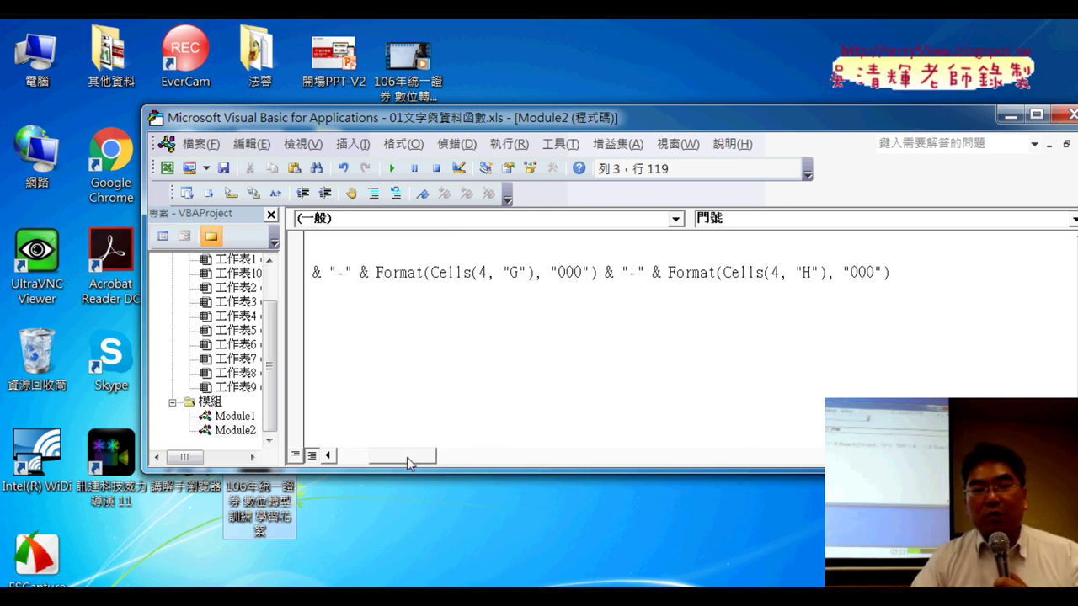
# Step: Reposition the VBA editor window up and to the left
pyautogui.moveTo(407, 457); pyautogui.dragTo(373, 457)
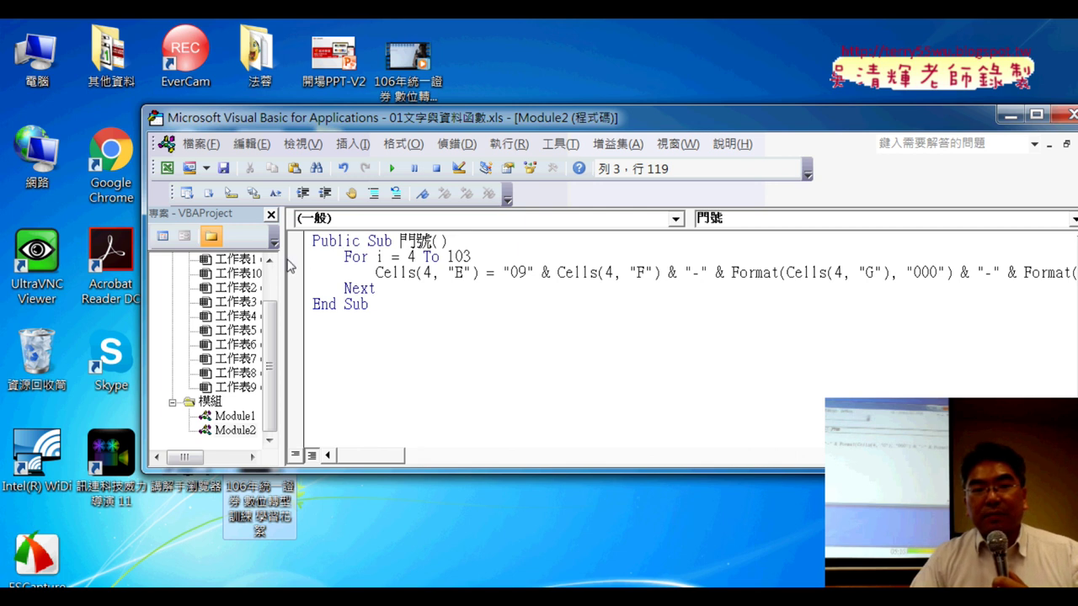
pyautogui.moveTo(280, 267); pyautogui.dragTo(276, 268)
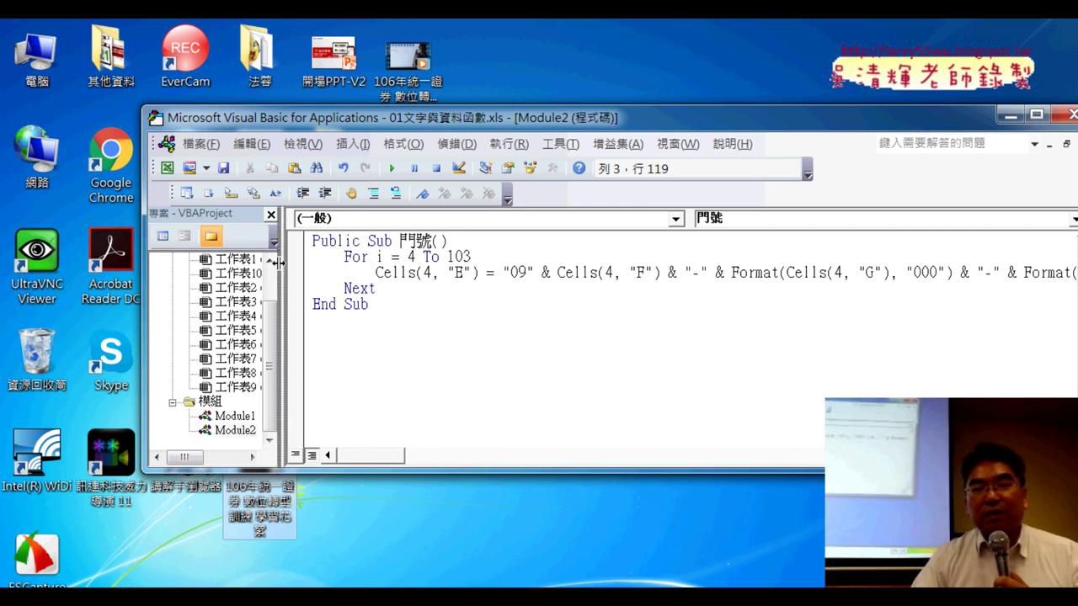
pyautogui.moveTo(293, 127); pyautogui.dragTo(160, 98)
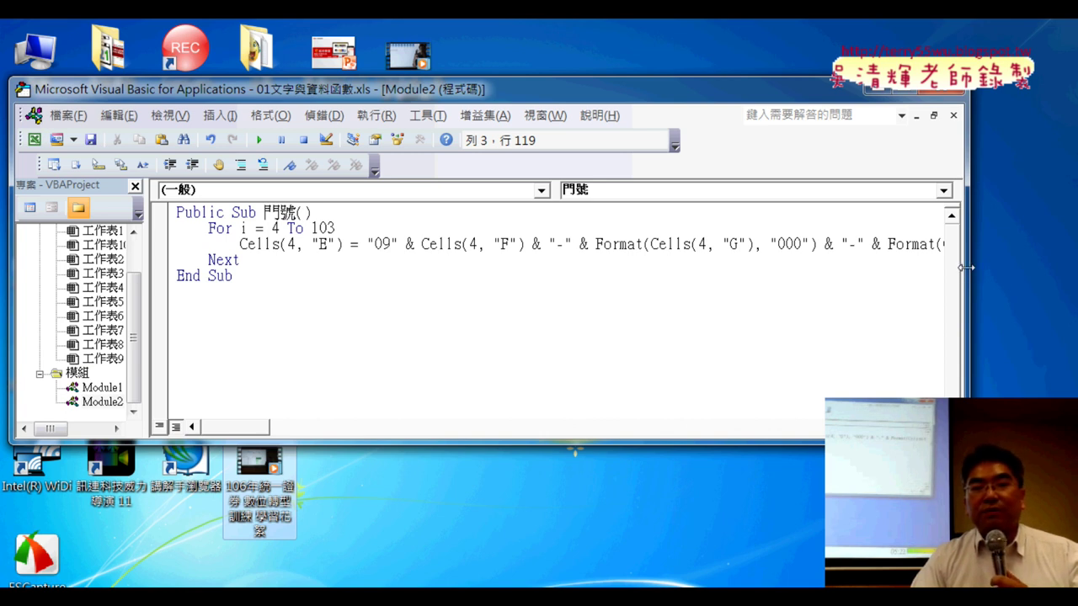
# Step: Widen the editor and change Cells(4, "E") to Cells(i, "E")
pyautogui.moveTo(968, 268); pyautogui.dragTo(1021, 259)
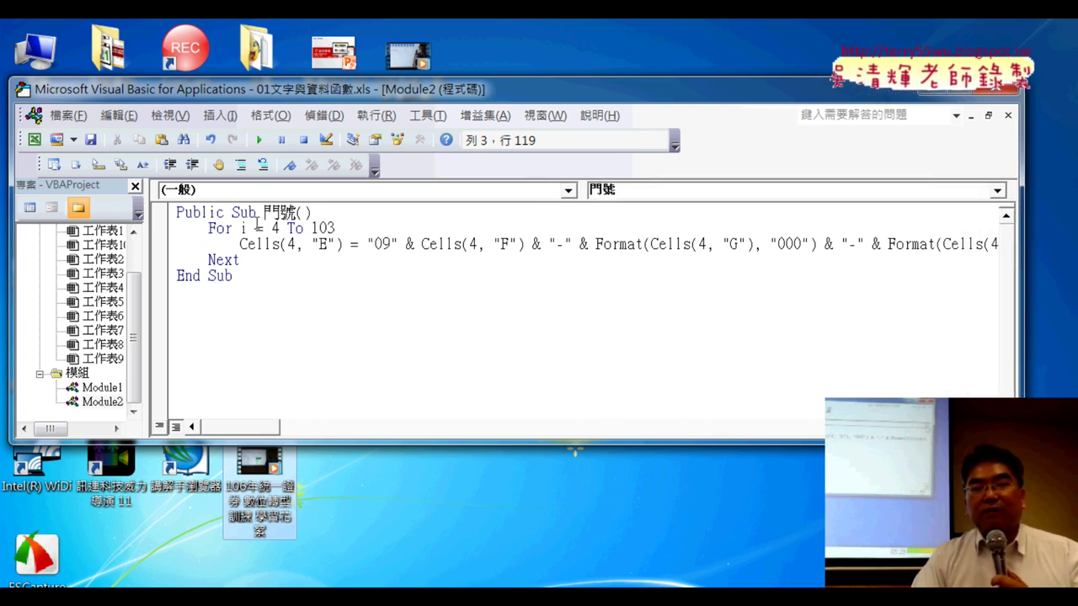
pyautogui.click(241, 245)
pyautogui.moveTo(242, 244); pyautogui.dragTo(208, 244)
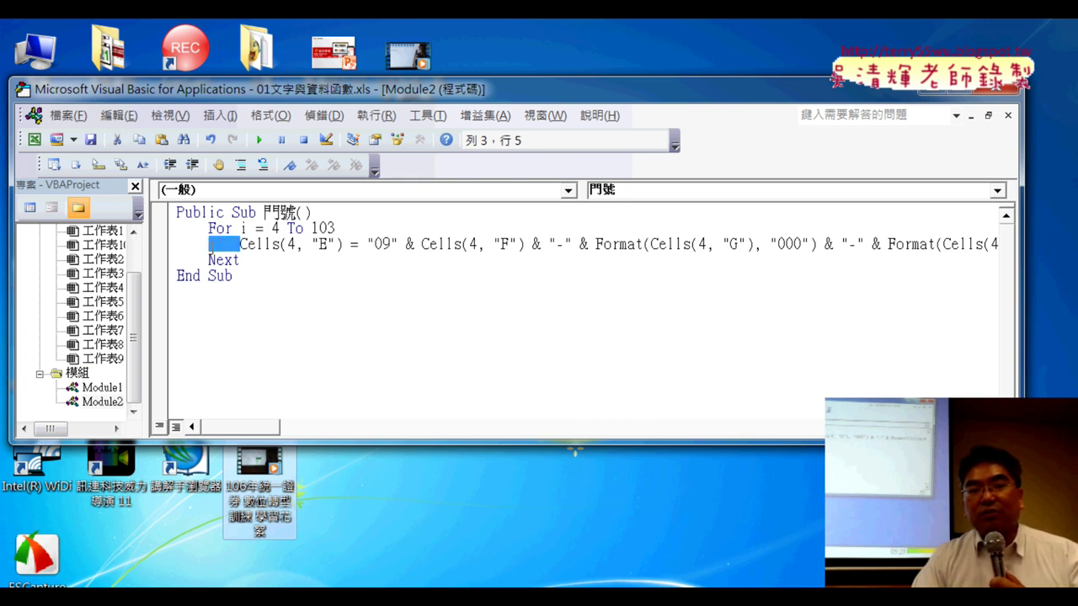
pyautogui.doubleClick(291, 244)
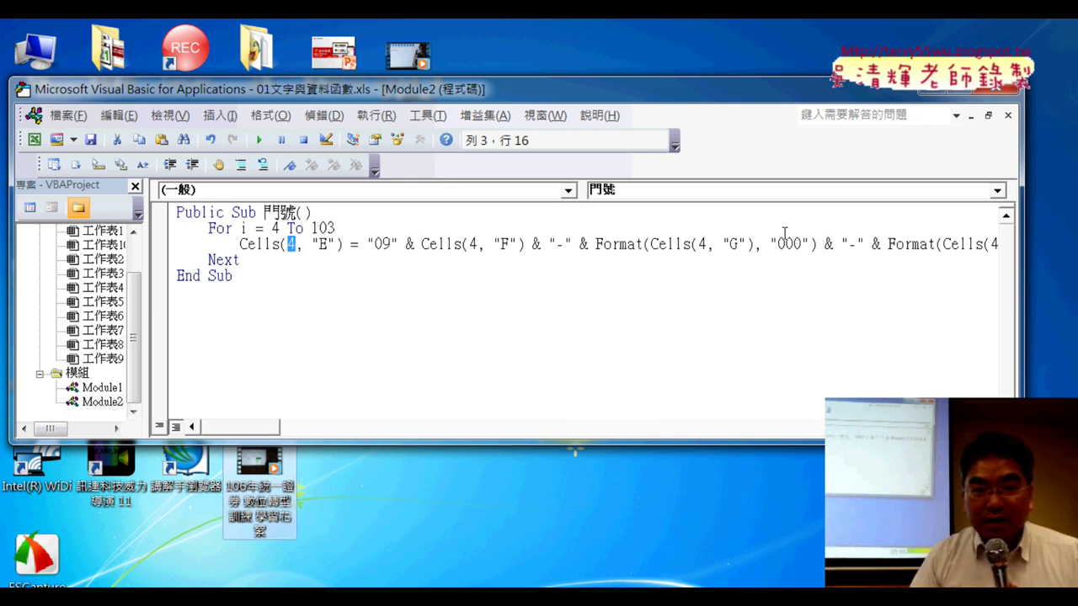
pyautogui.write('i')
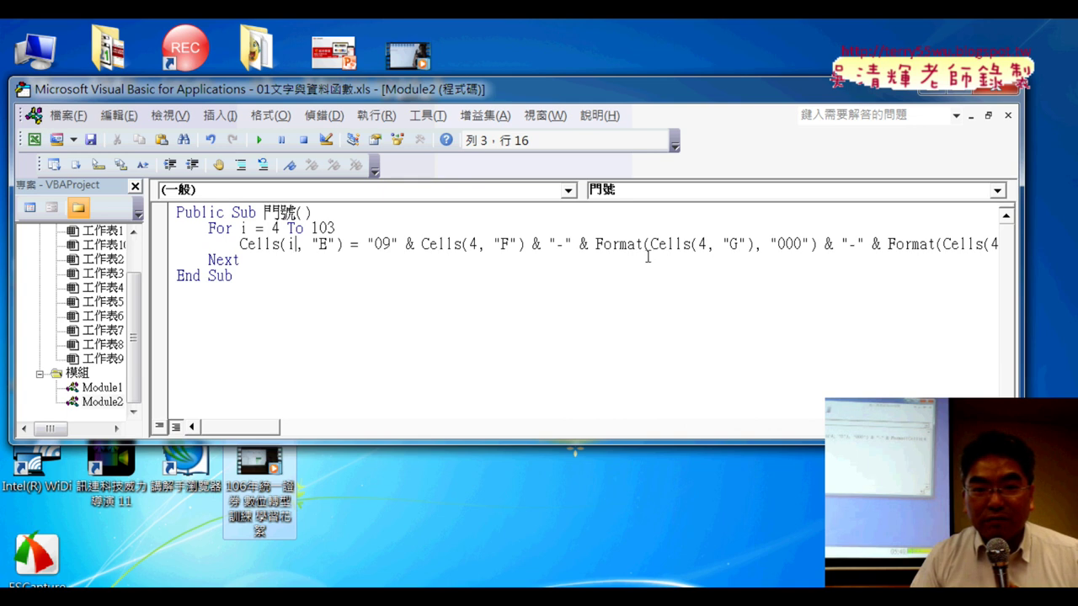
# Step: Replace row 4 with i in the Cells references for columns F, G and H
pyautogui.click(477, 243)
pyautogui.doubleClick(474, 243)
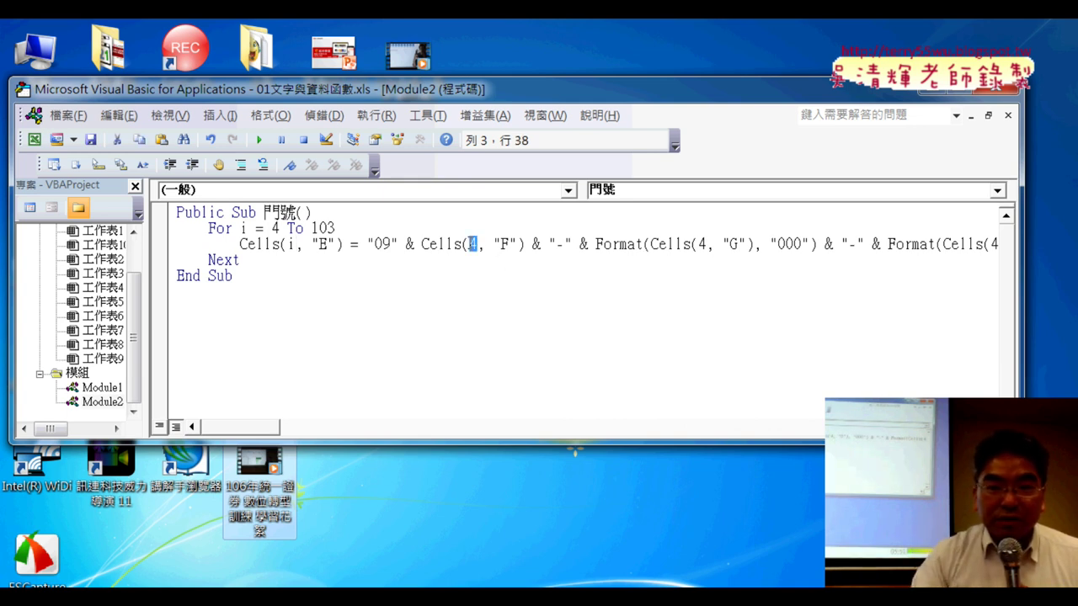
pyautogui.write('i')
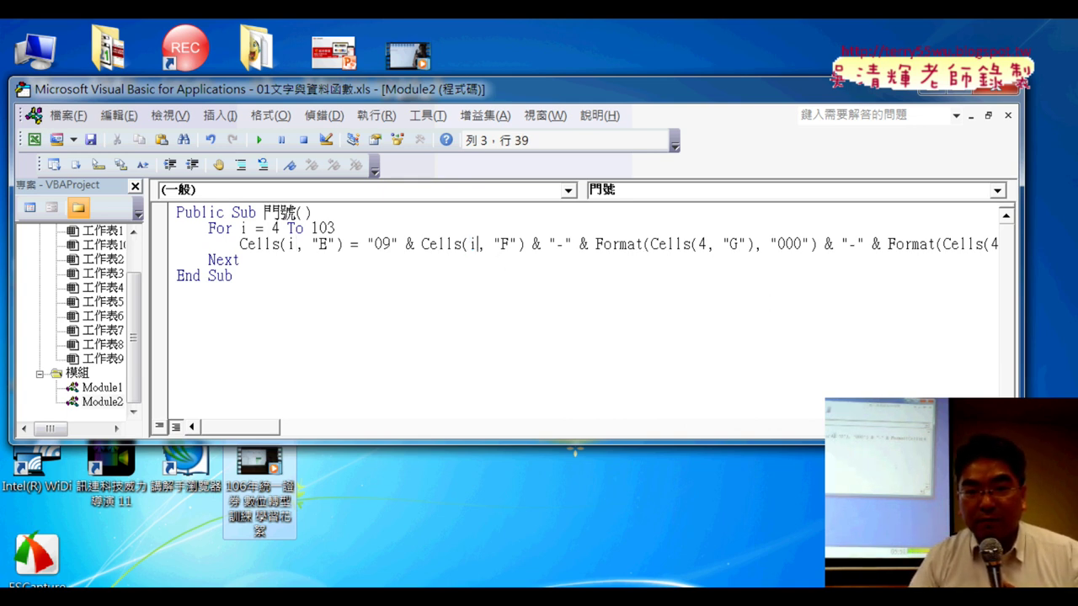
pyautogui.doubleClick(710, 244)
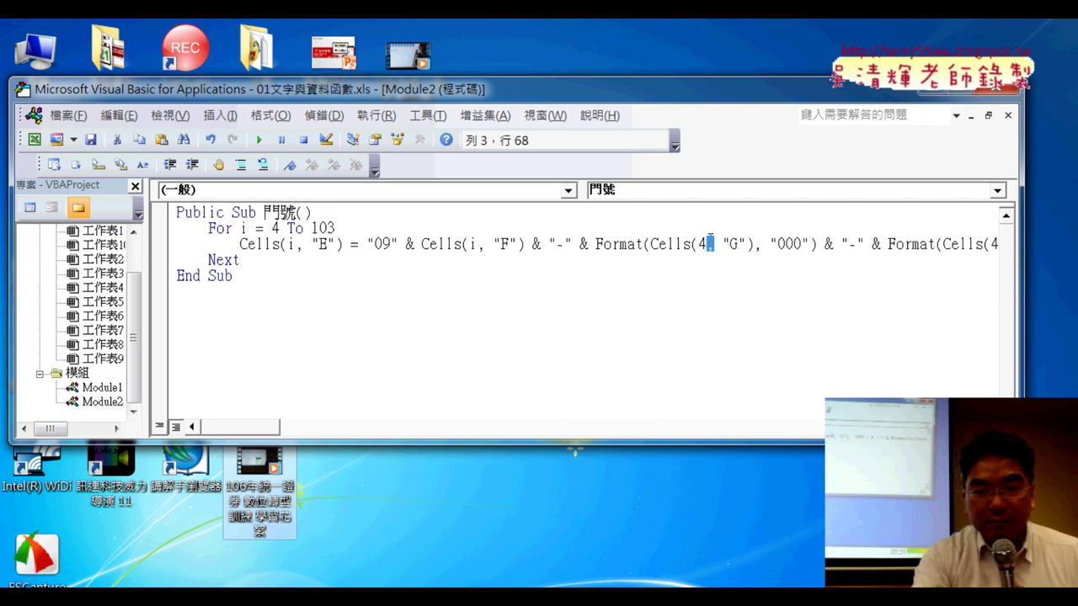
pyautogui.doubleClick(703, 243)
pyautogui.write('i')
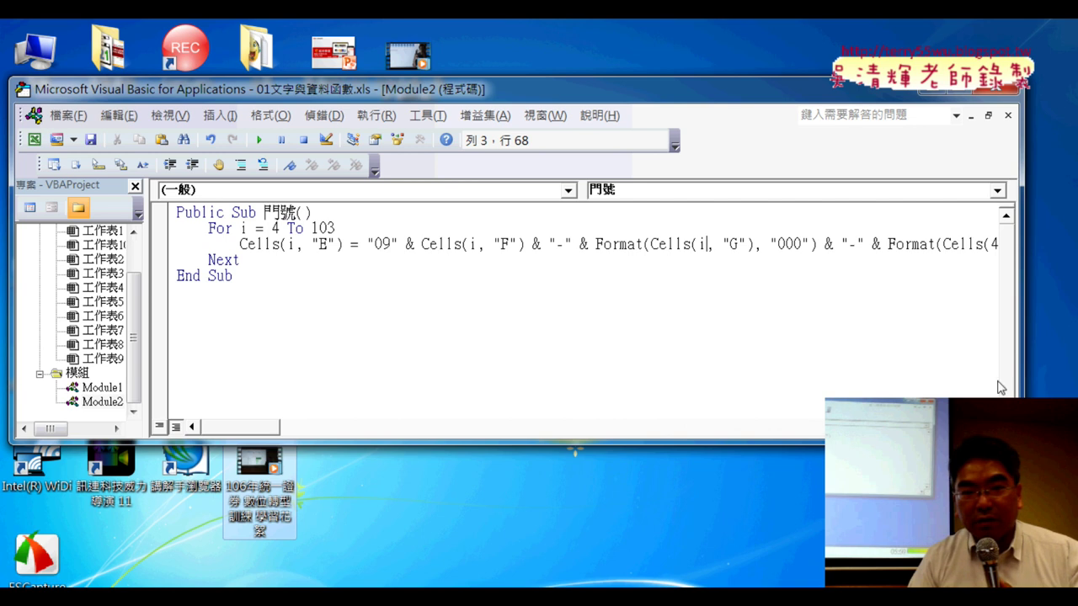
pyautogui.hscroll(3, 579, 244)
pyautogui.hscroll(3, 579, 244)
pyautogui.doubleClick(581, 245)
pyautogui.write('i, "H"), "000')
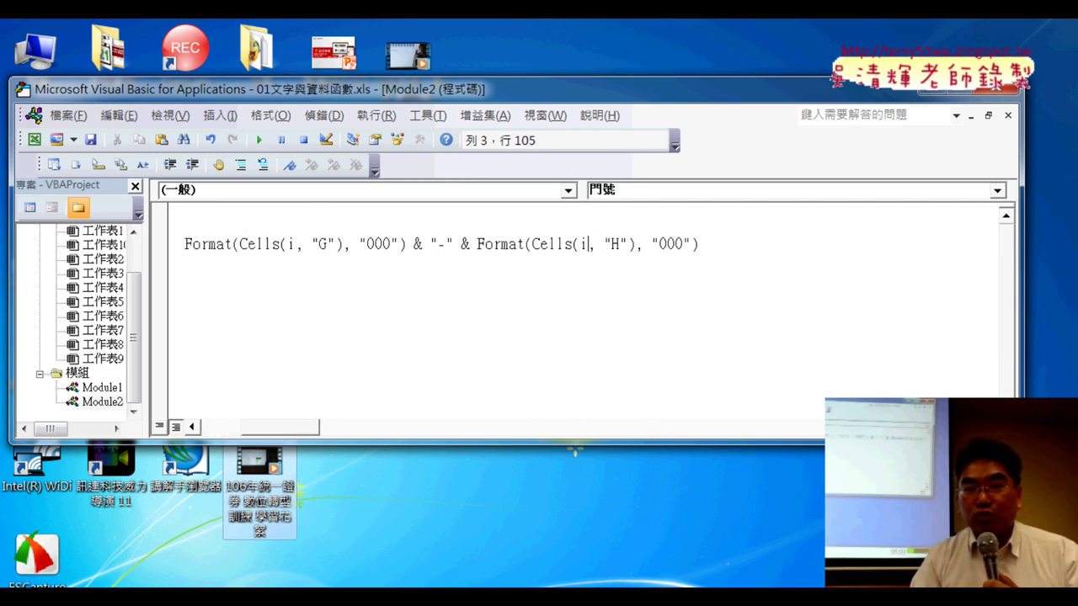
pyautogui.moveTo(293, 430); pyautogui.dragTo(252, 430)
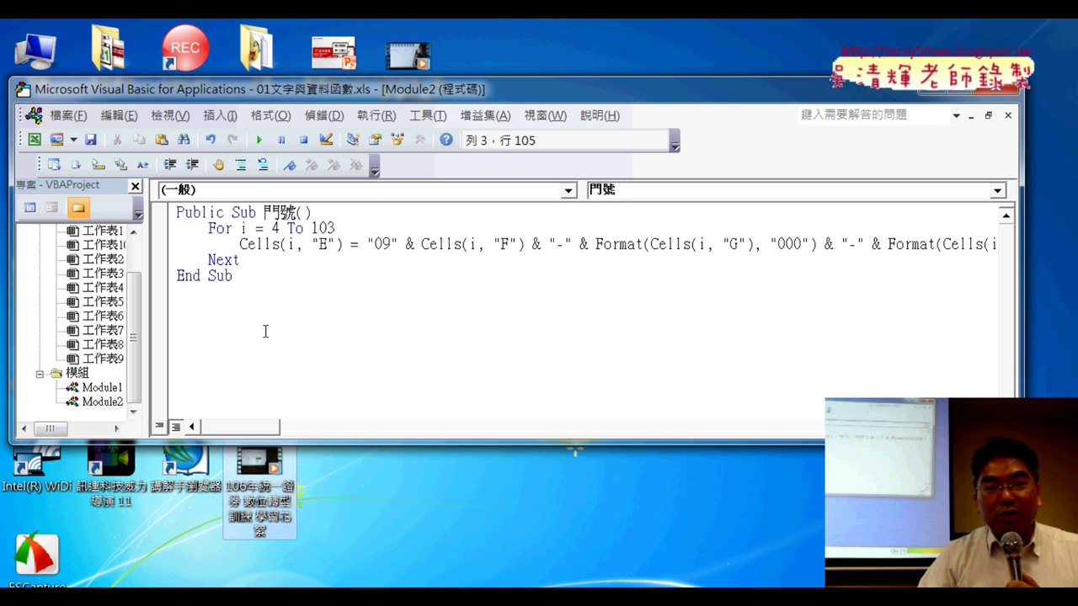
pyautogui.moveTo(240, 244); pyautogui.dragTo(208, 244)
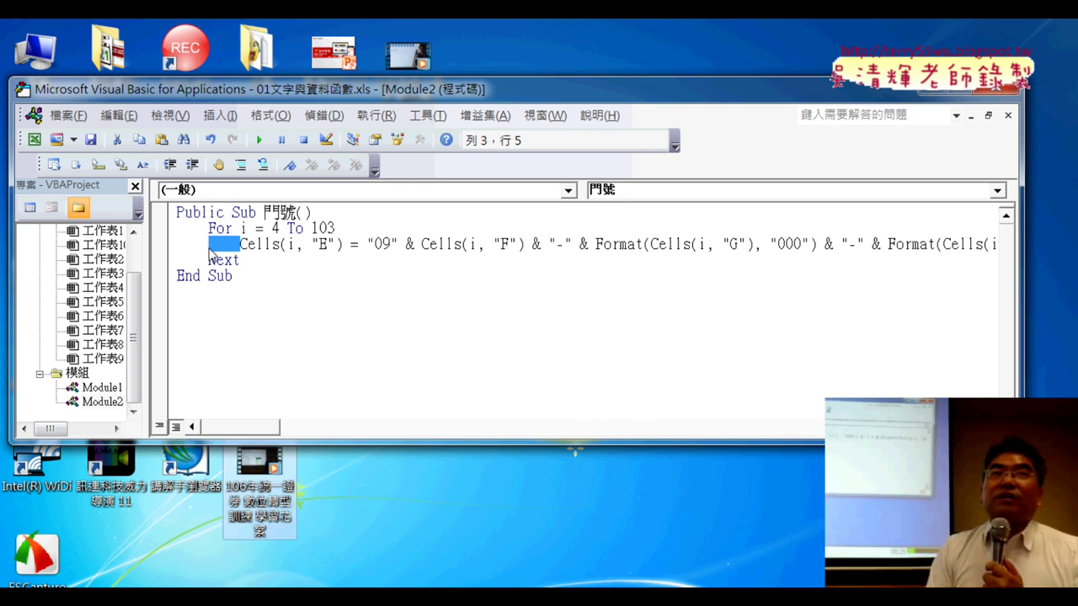
pyautogui.press('Delete')
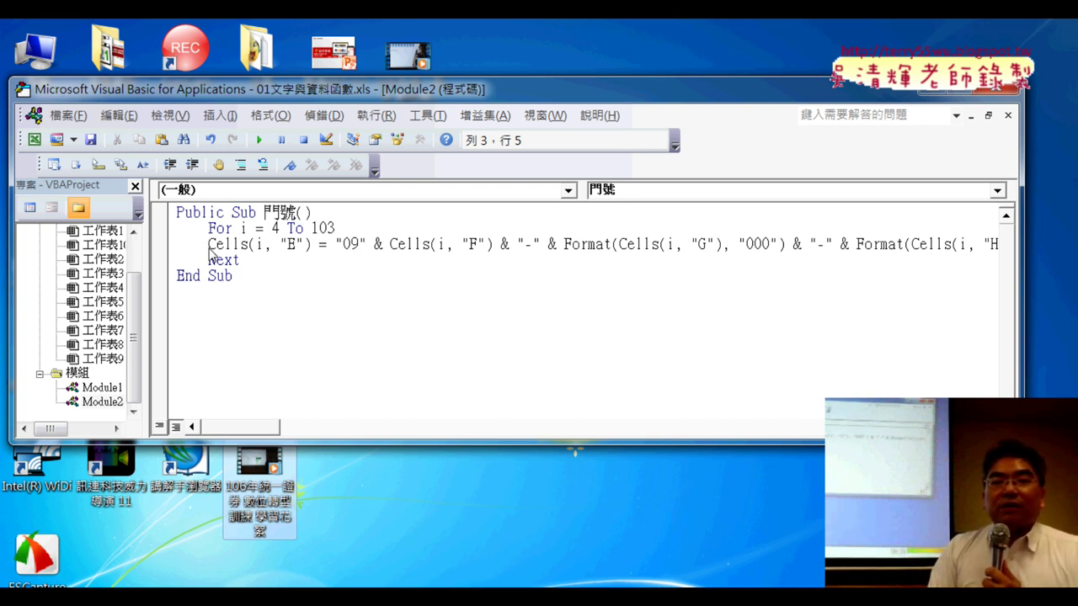
pyautogui.press('Tab')
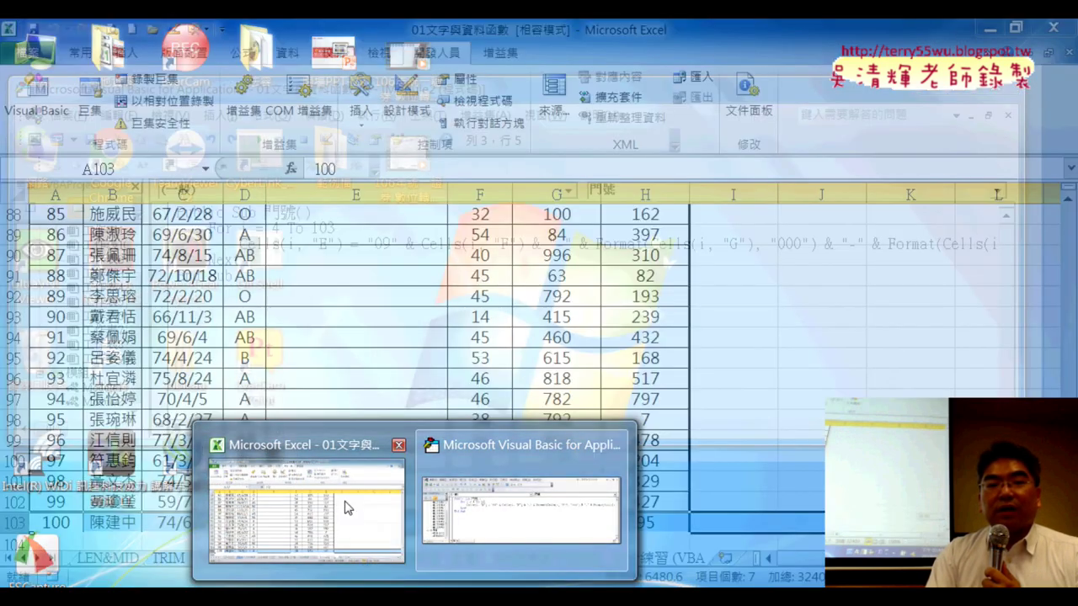
pyautogui.click(324, 499)
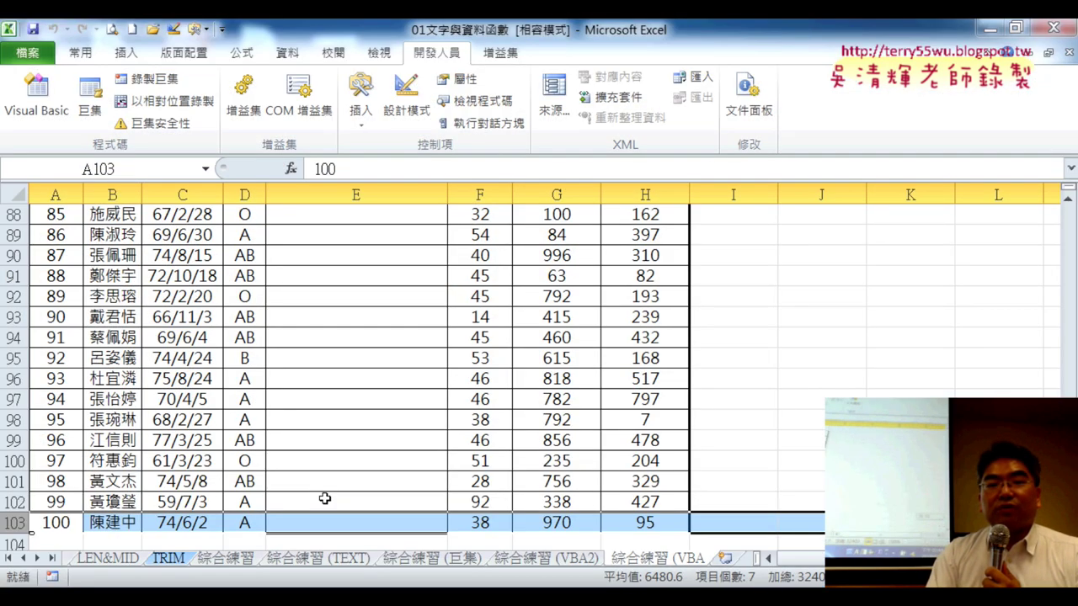
# Step: Delete the phone numbers in E4:E5 and return to the VBA editor
pyautogui.scroll(15, 714, 301)
pyautogui.scroll(14, 714, 300)
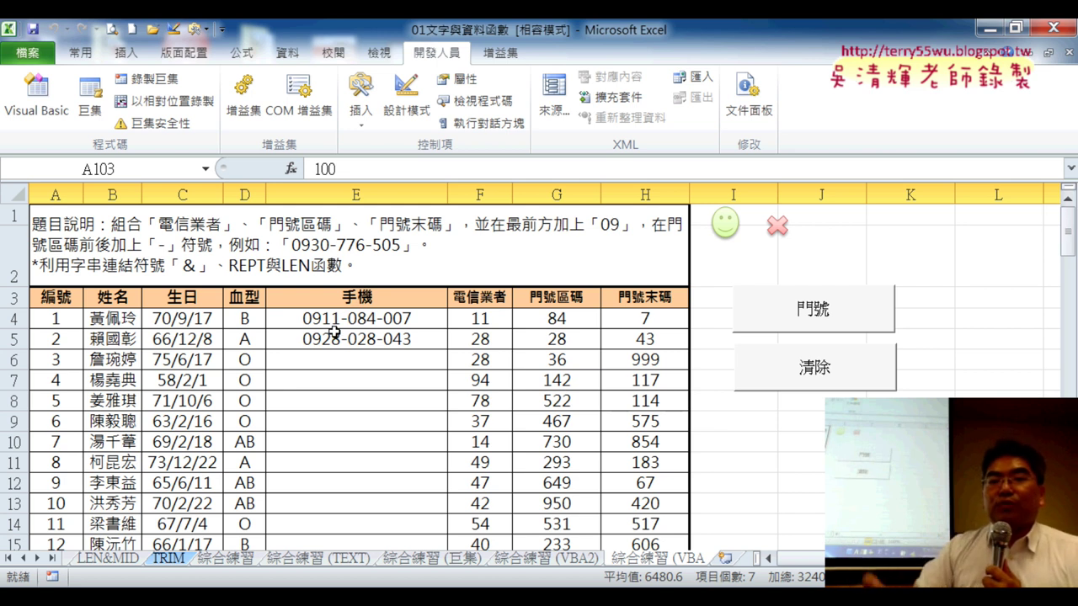
pyautogui.moveTo(370, 318); pyautogui.dragTo(337, 340)
pyautogui.press('Delete')
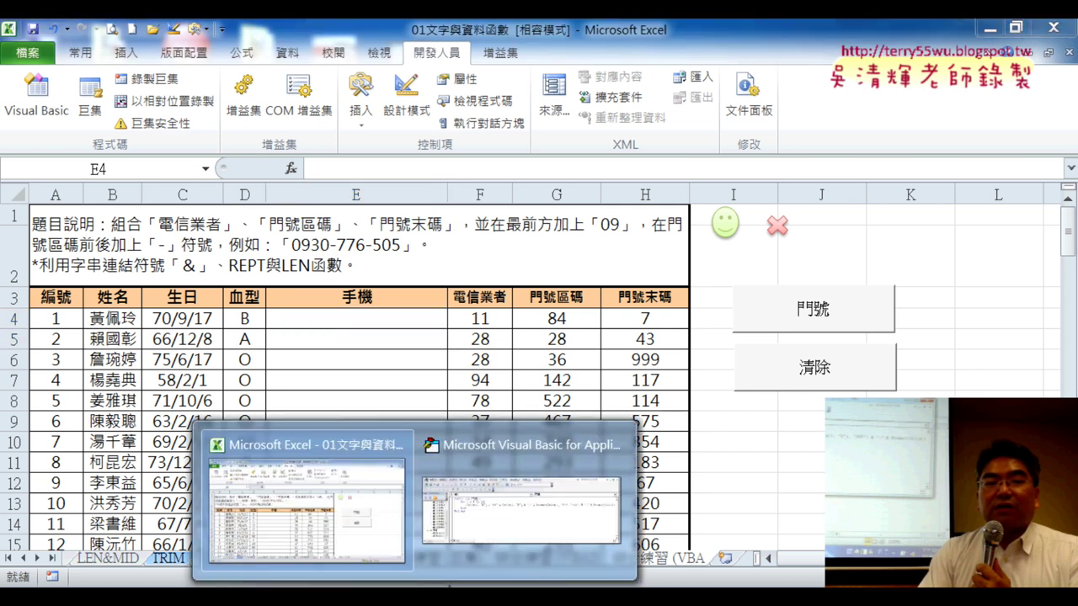
pyautogui.click(531, 497)
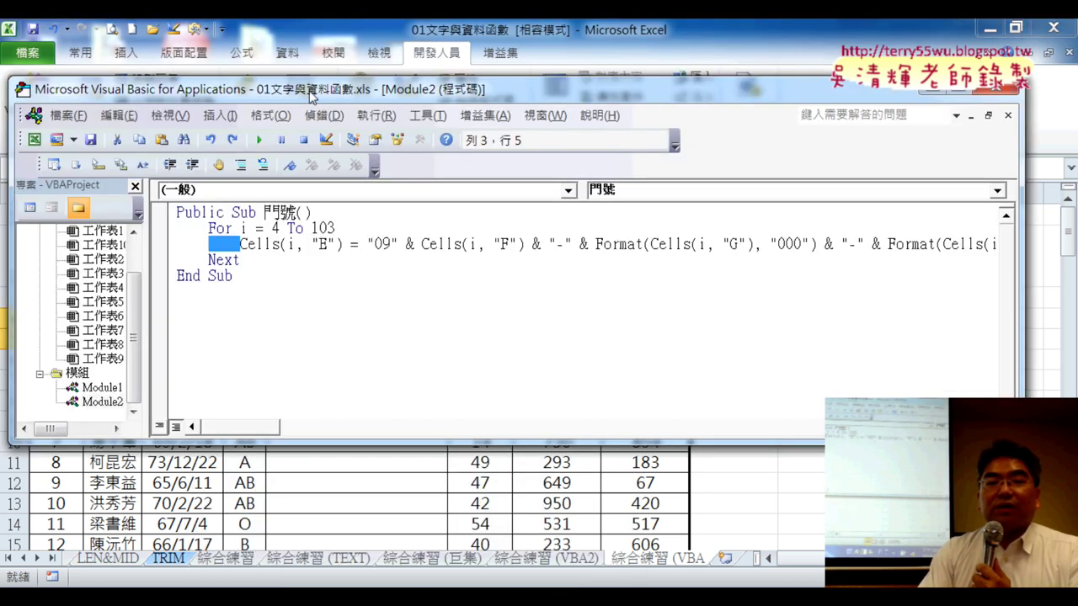
pyautogui.moveTo(292, 94); pyautogui.dragTo(736, 97)
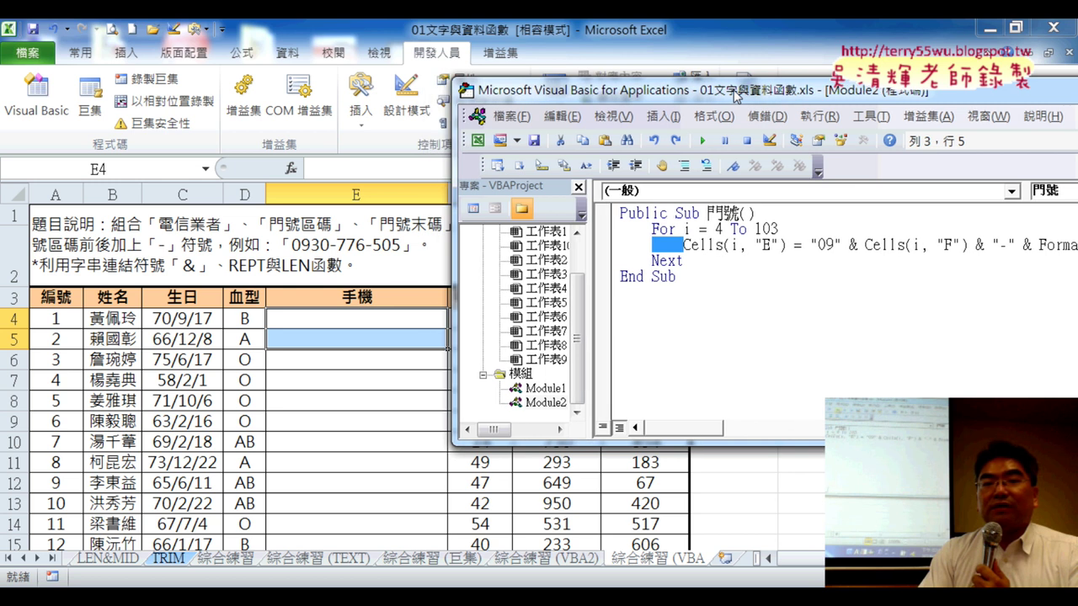
pyautogui.click(708, 245)
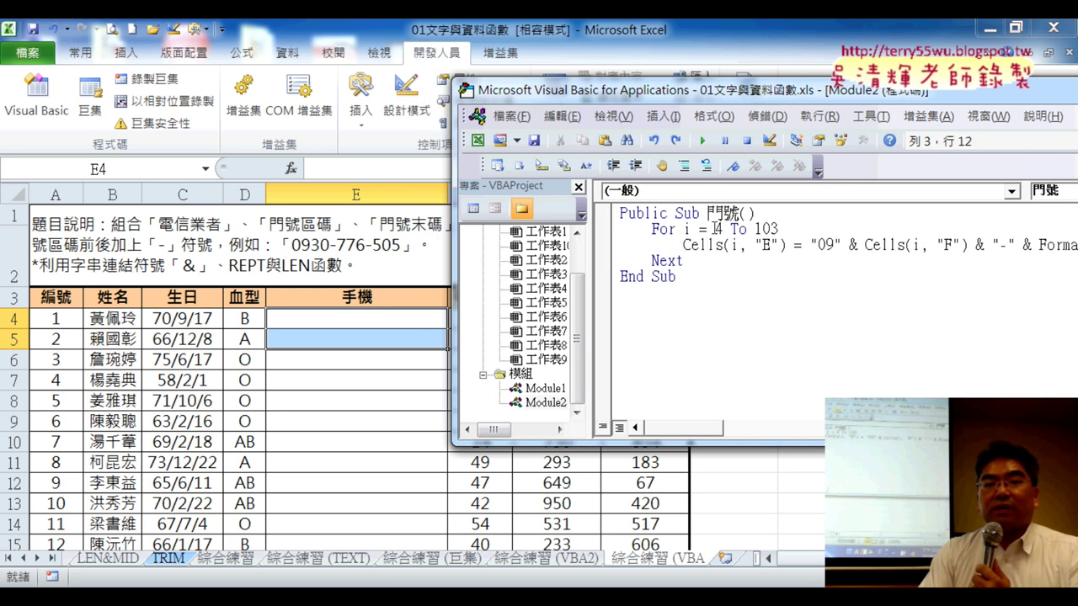
pyautogui.click(704, 143)
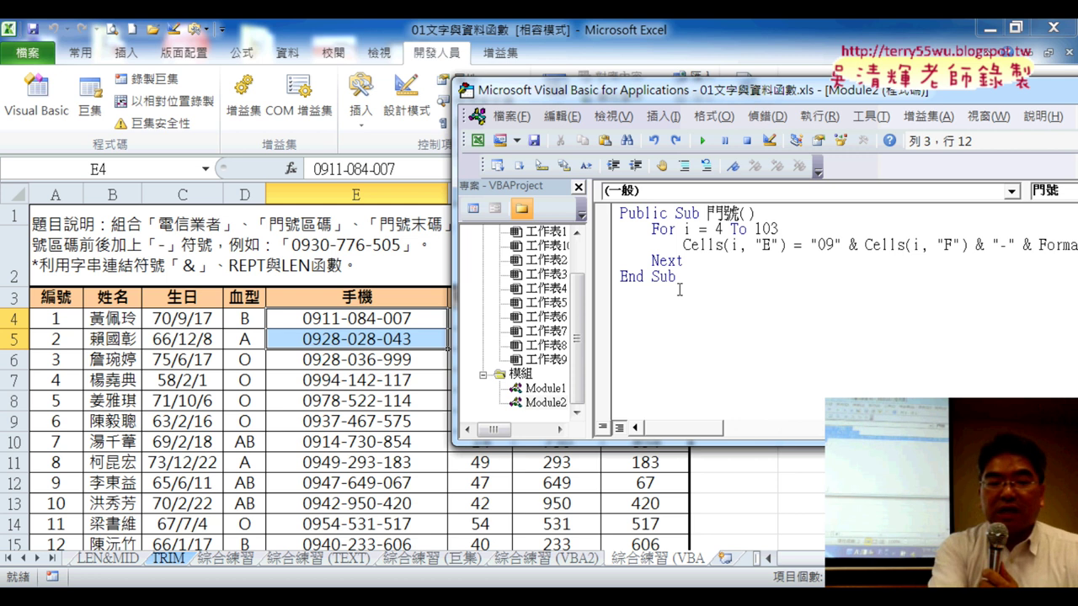
pyautogui.moveTo(682, 290); pyautogui.dragTo(619, 213)
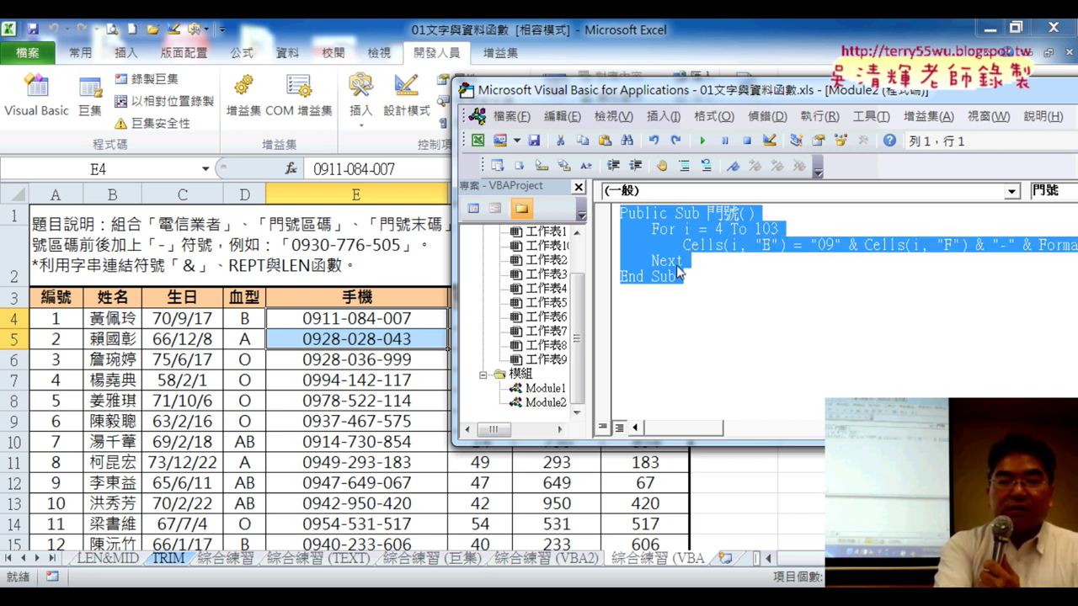
# Step: Paste a copy of the 門號 procedure below End Sub and rename it 清除
pyautogui.click(633, 321)
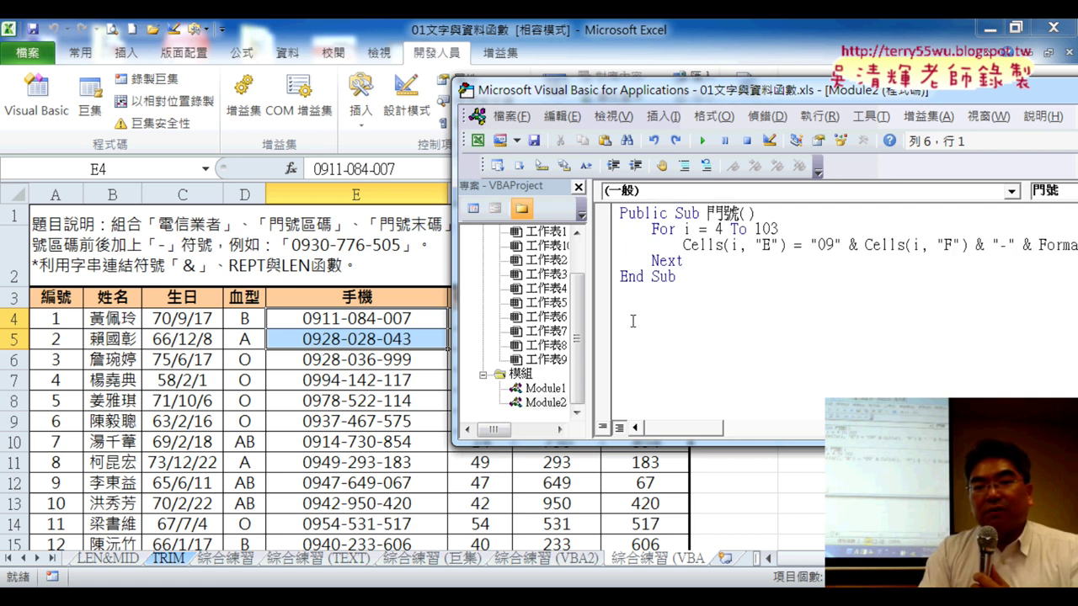
pyautogui.hotkey('ctrl', 'v')
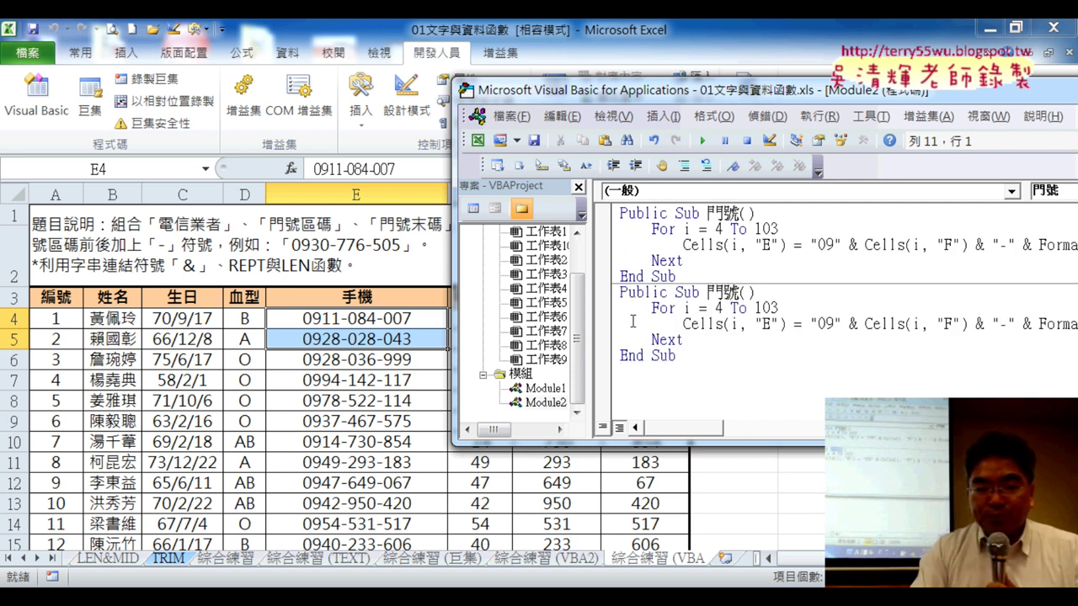
pyautogui.moveTo(708, 292); pyautogui.dragTo(741, 292)
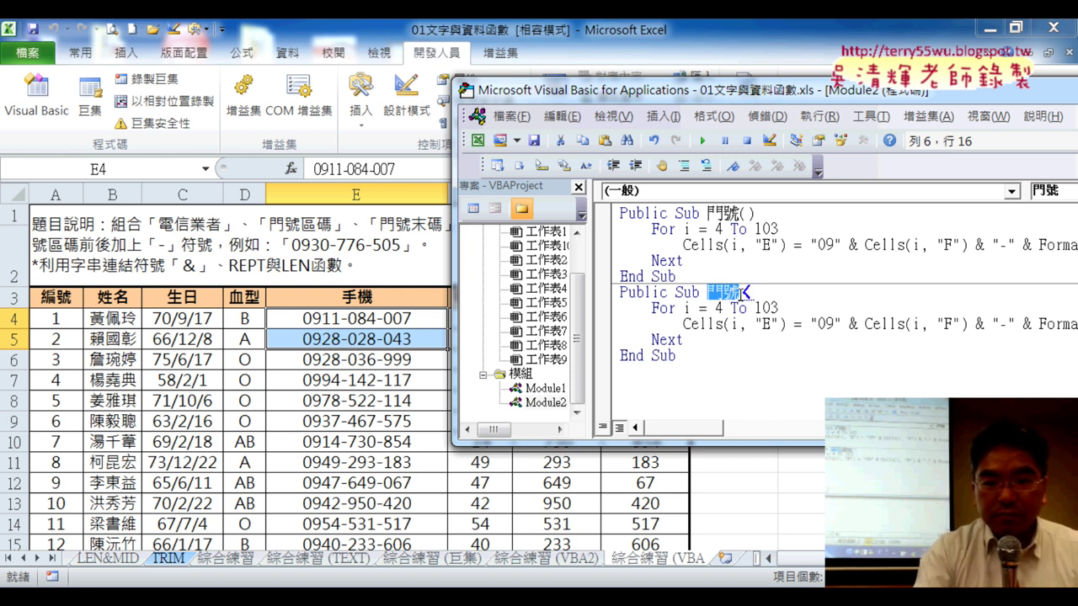
pyautogui.write('請')
pyautogui.write('除')
pyautogui.press('Return')
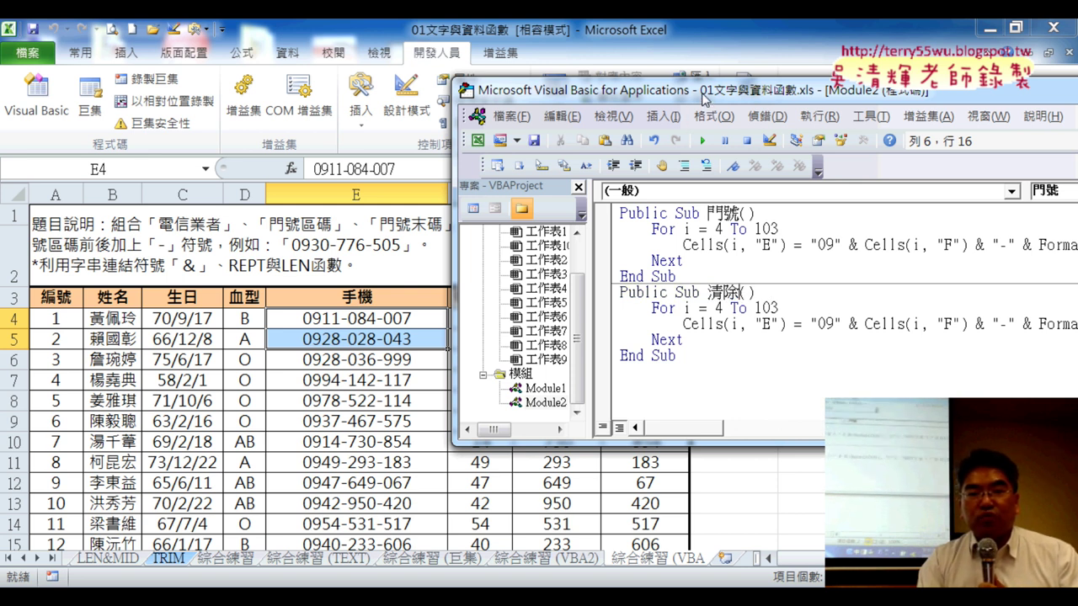
pyautogui.moveTo(704, 99); pyautogui.dragTo(271, 90)
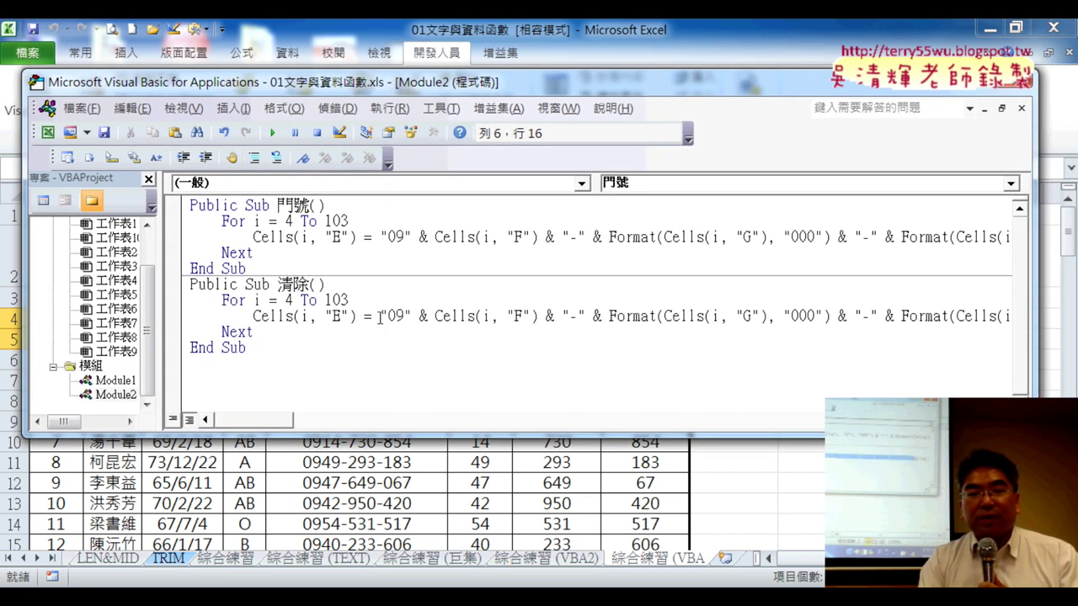
# Step: Replace the phone-number formula in the 清除 line with ""
pyautogui.moveTo(380, 317); pyautogui.dragTo(1030, 327)
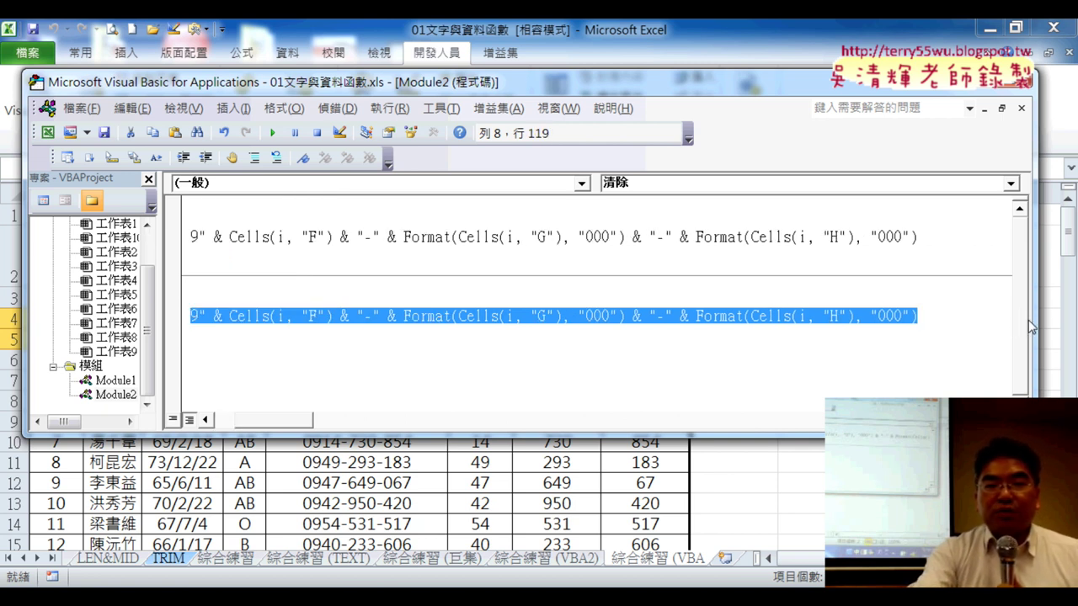
pyautogui.press('Delete')
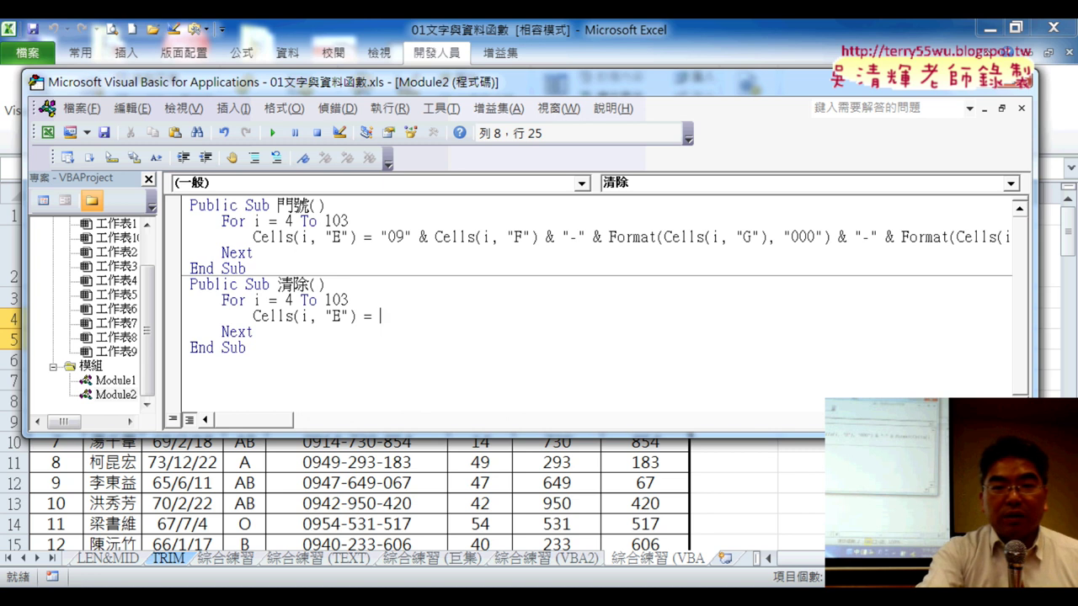
pyautogui.write('""')
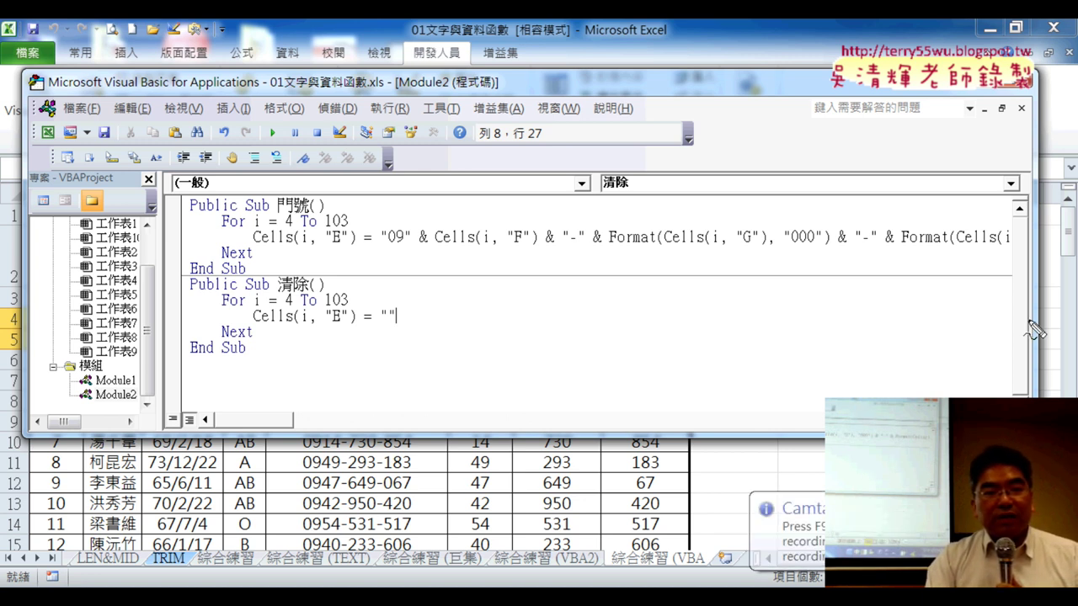
# Step: Mark the loop range and empty quotes with red annotations, then erase them
pyautogui.moveTo(195, 278)
pyautogui.mouseDown()
pyautogui.moveTo(281, 255)
pyautogui.moveTo(185, 318)
pyautogui.mouseUp()
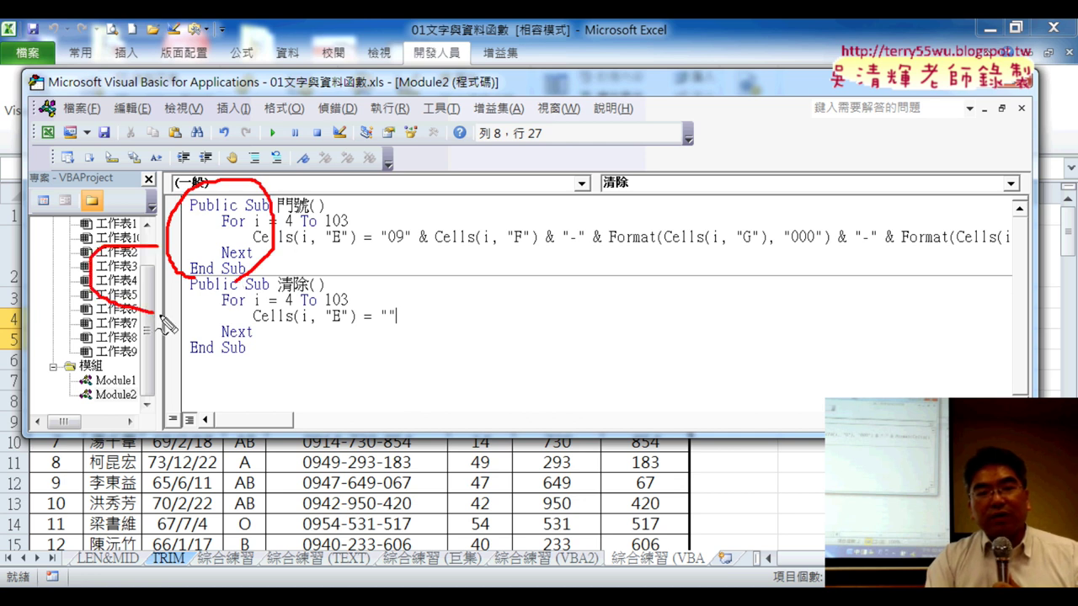
pyautogui.moveTo(287, 296); pyautogui.dragTo(310, 294)
pyautogui.moveTo(395, 305); pyautogui.dragTo(384, 330)
pyautogui.moveTo(436, 289)
pyautogui.mouseDown()
pyautogui.moveTo(436, 308)
pyautogui.moveTo(463, 308)
pyautogui.mouseUp()
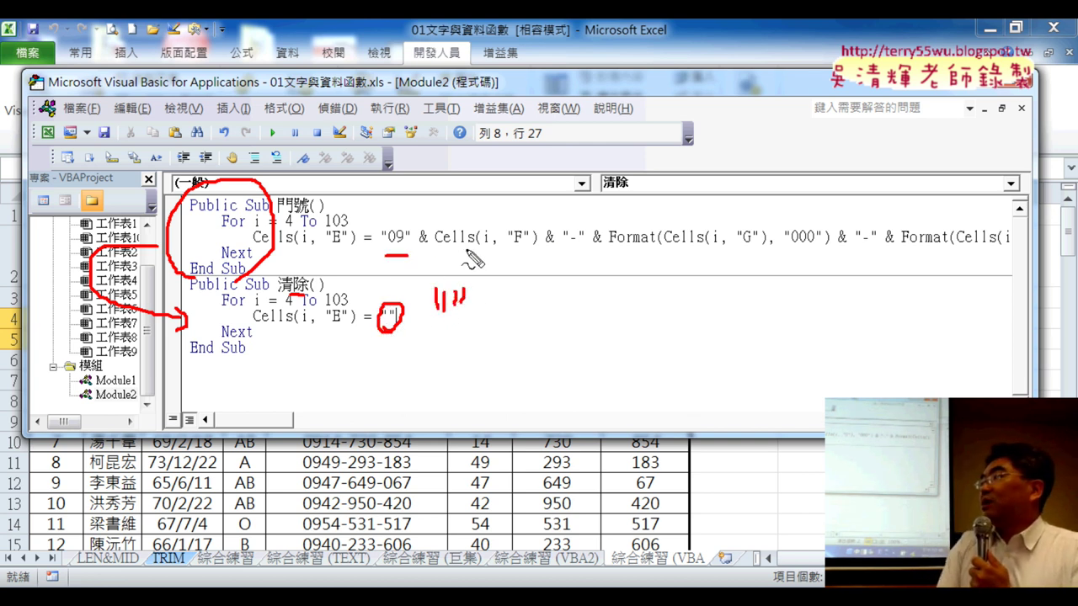
pyautogui.moveTo(385, 250); pyautogui.dragTo(602, 248)
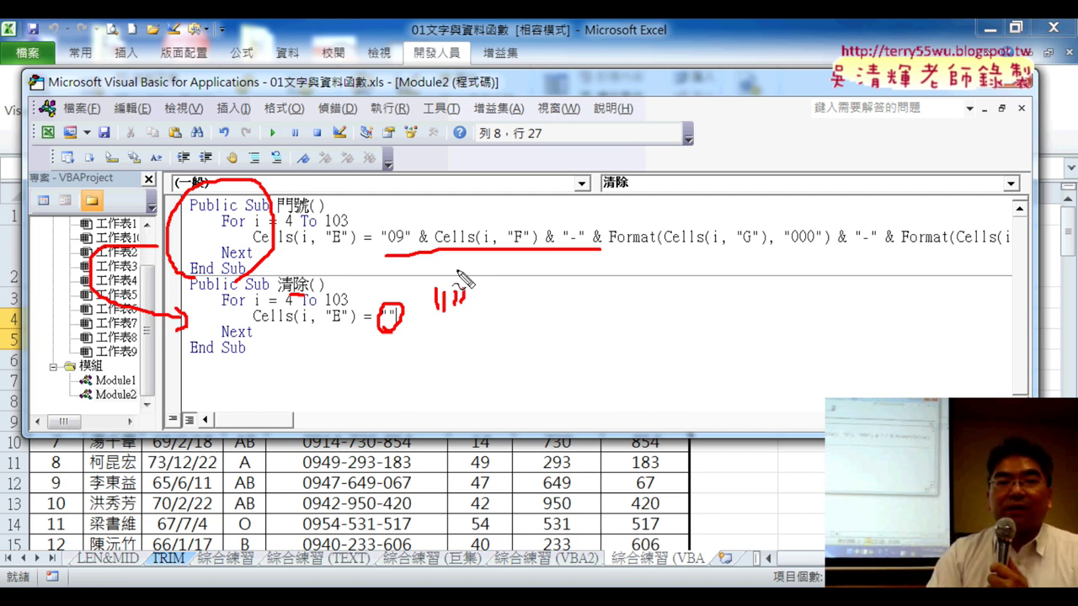
pyautogui.press('Escape')
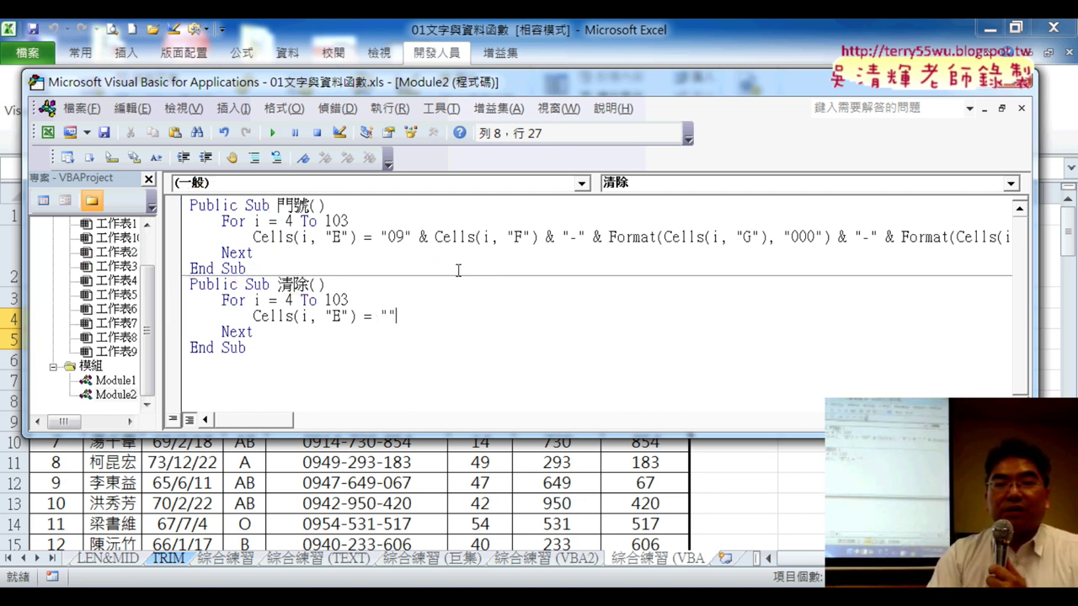
pyautogui.moveTo(360, 81); pyautogui.dragTo(772, 91)
# Step: Run 清除 to blank column E, then run 門號 to refill it
pyautogui.press('Down')
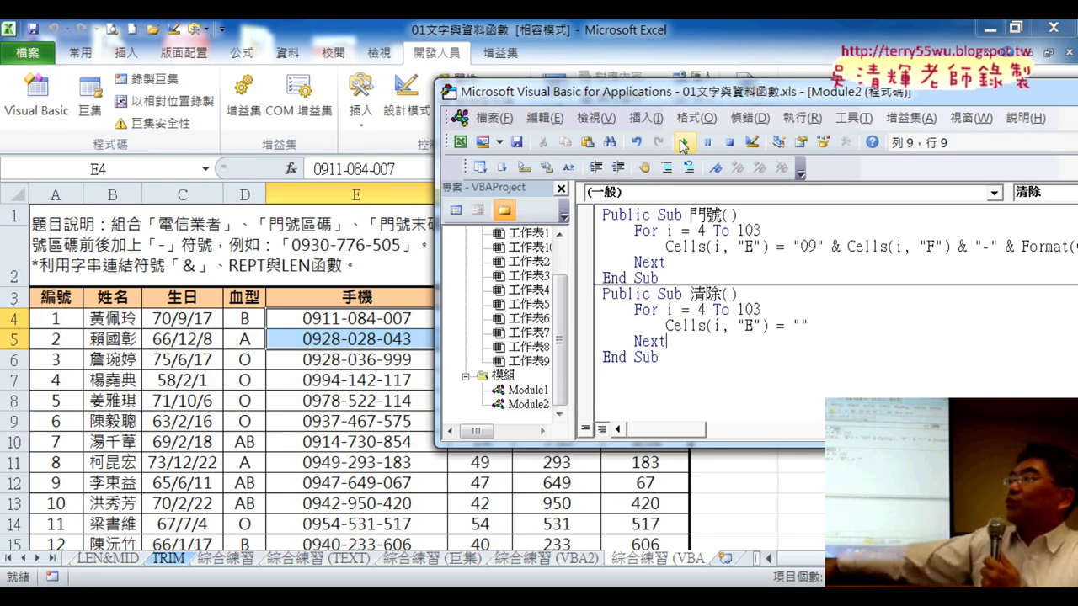
pyautogui.click(683, 143)
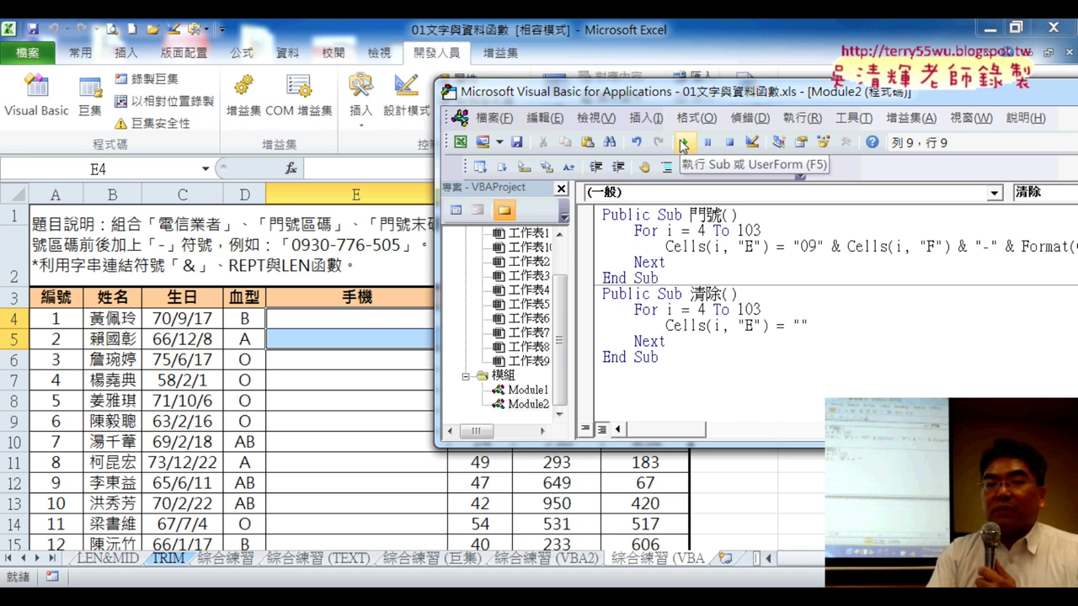
pyautogui.click(729, 247)
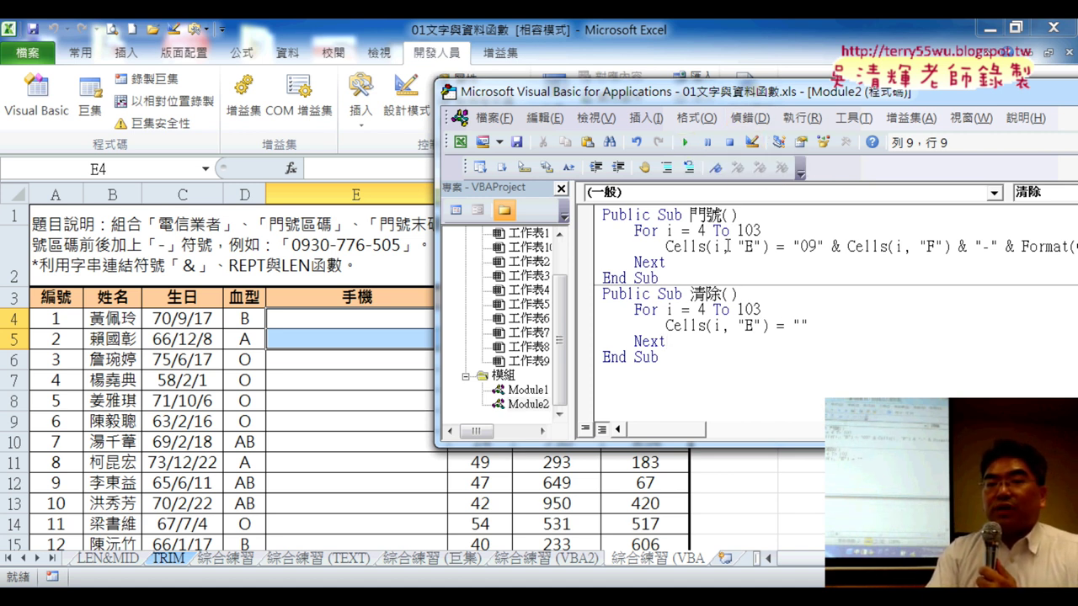
pyautogui.click(683, 143)
# Step: Alternate 清除 and 門號 runs twice more, ending with column E filled in Excel
pyautogui.click(706, 325)
pyautogui.click(686, 143)
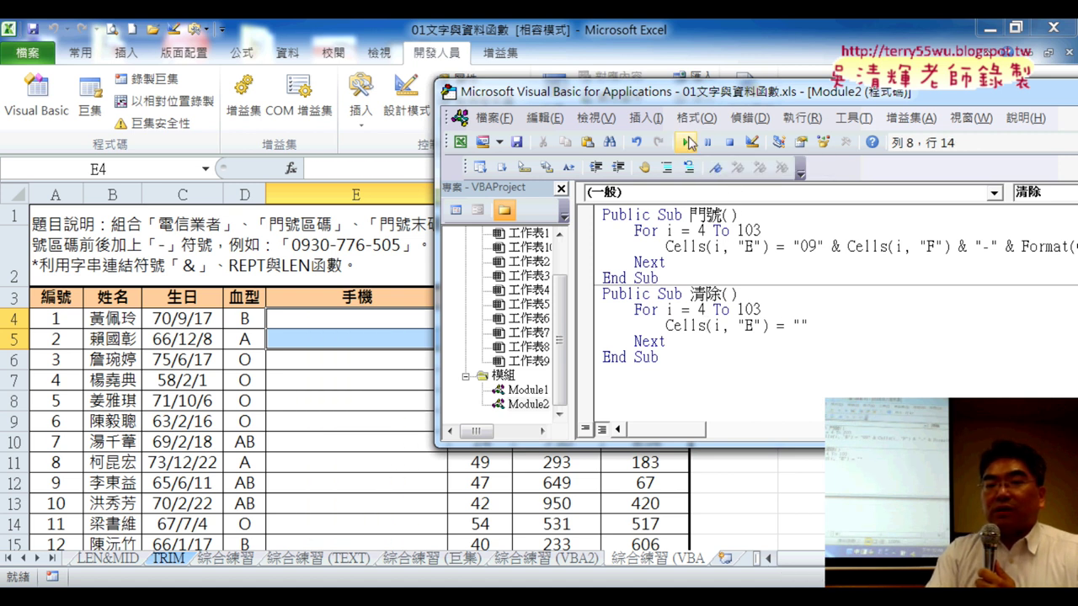
pyautogui.click(737, 229)
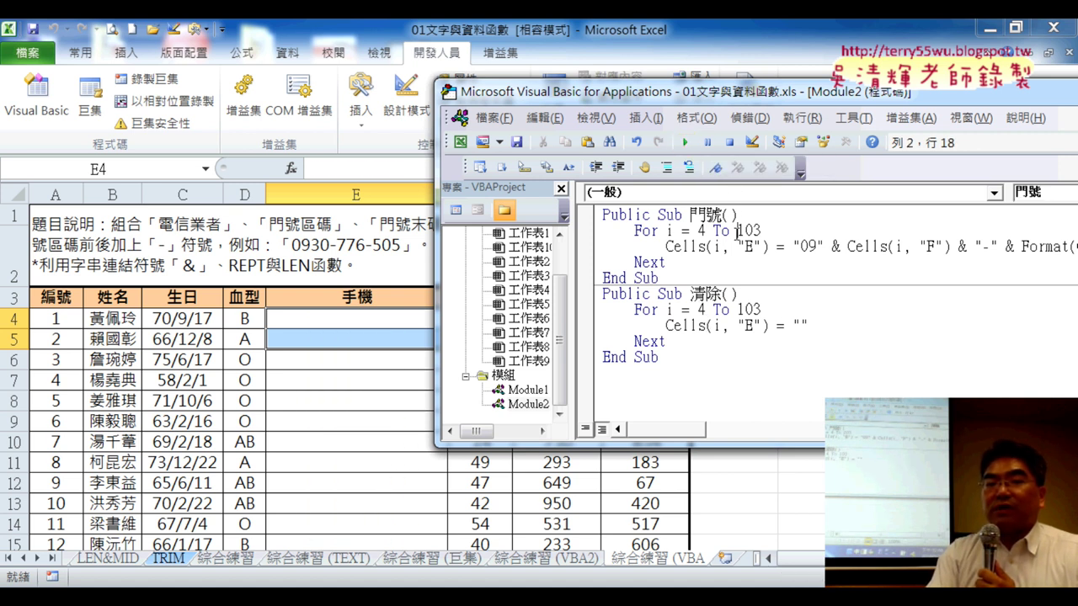
pyautogui.click(684, 142)
pyautogui.click(698, 340)
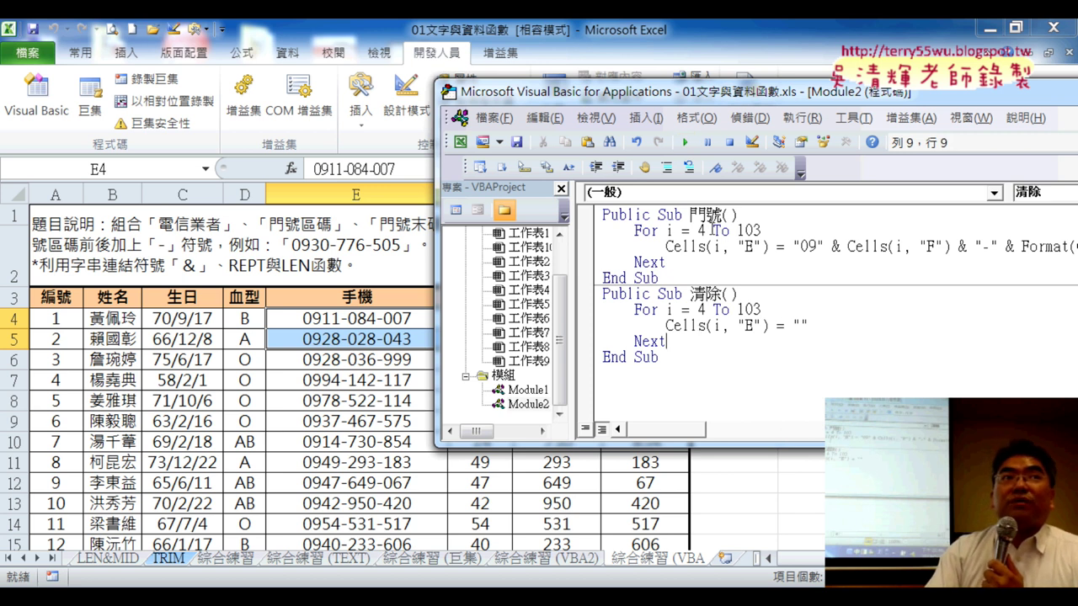
pyautogui.click(688, 144)
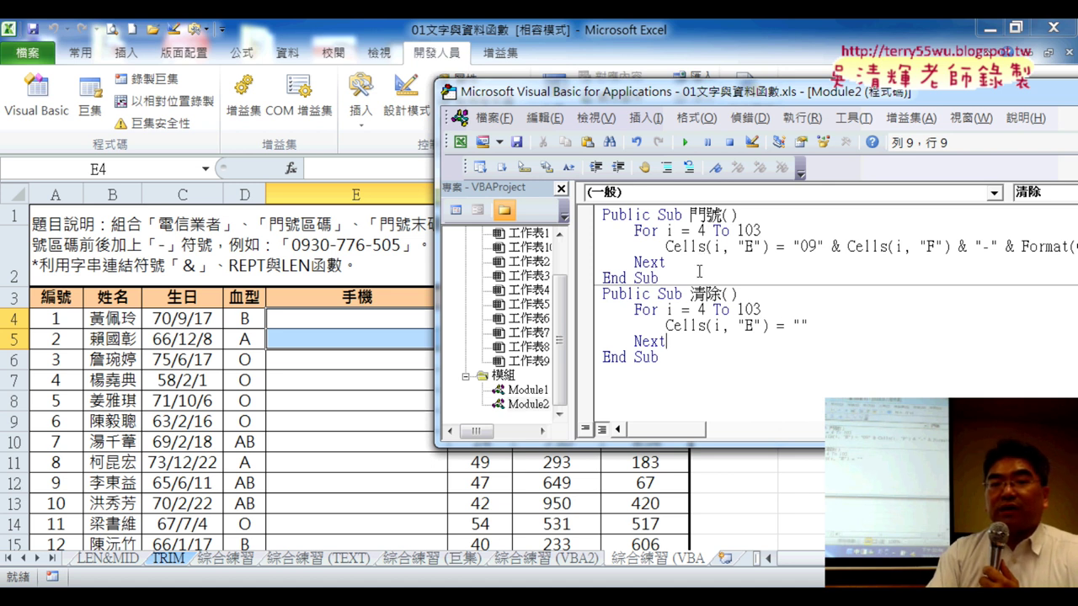
pyautogui.click(695, 245)
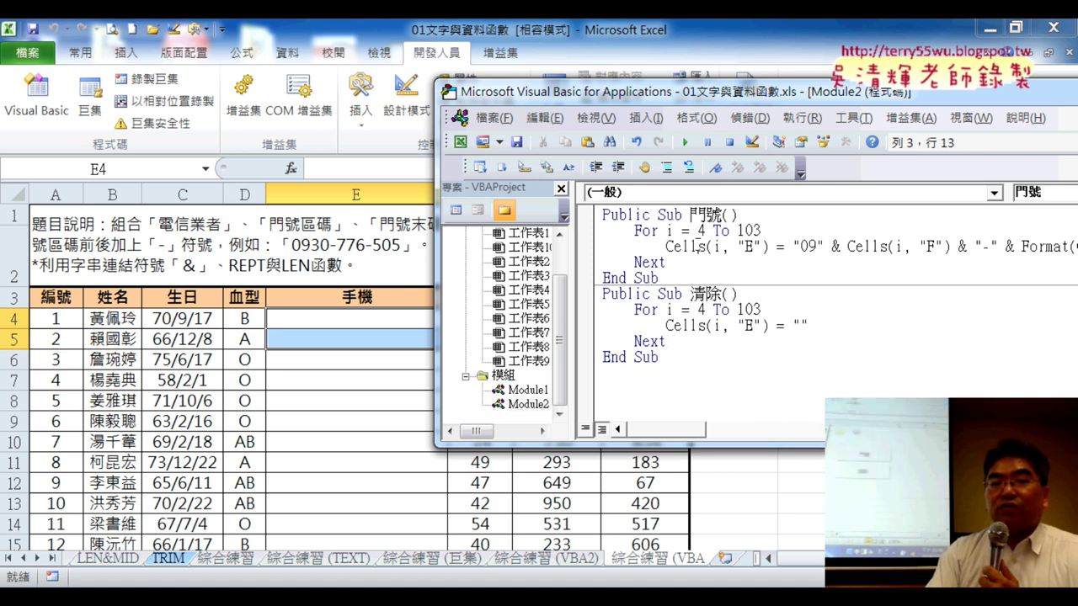
pyautogui.click(690, 142)
pyautogui.click(359, 322)
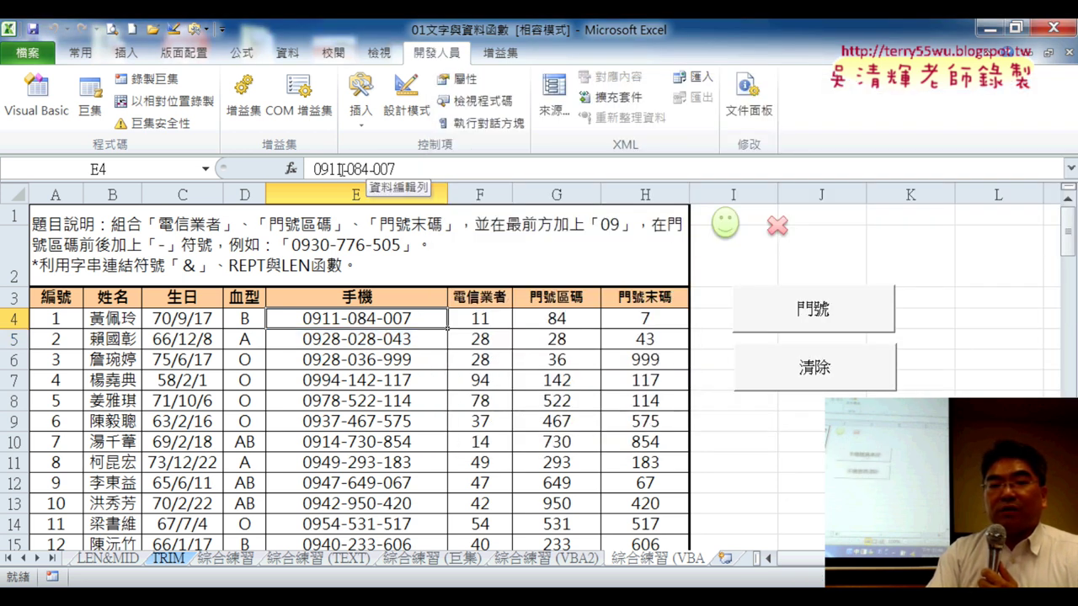
# Step: Fill the 綜合練習 (巨集) sheet's 手機 column via its 手機號碼串接 button, then return
pyautogui.click(445, 561)
pyautogui.keyDown('ctrl'); pyautogui.click(811, 315); pyautogui.keyUp('ctrl')
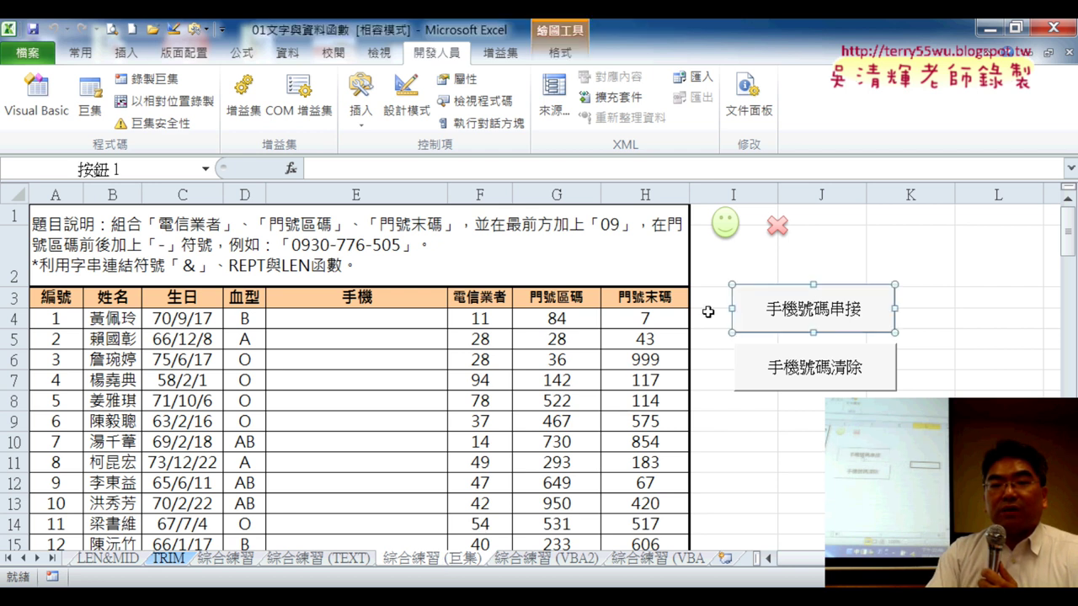
pyautogui.click(979, 341)
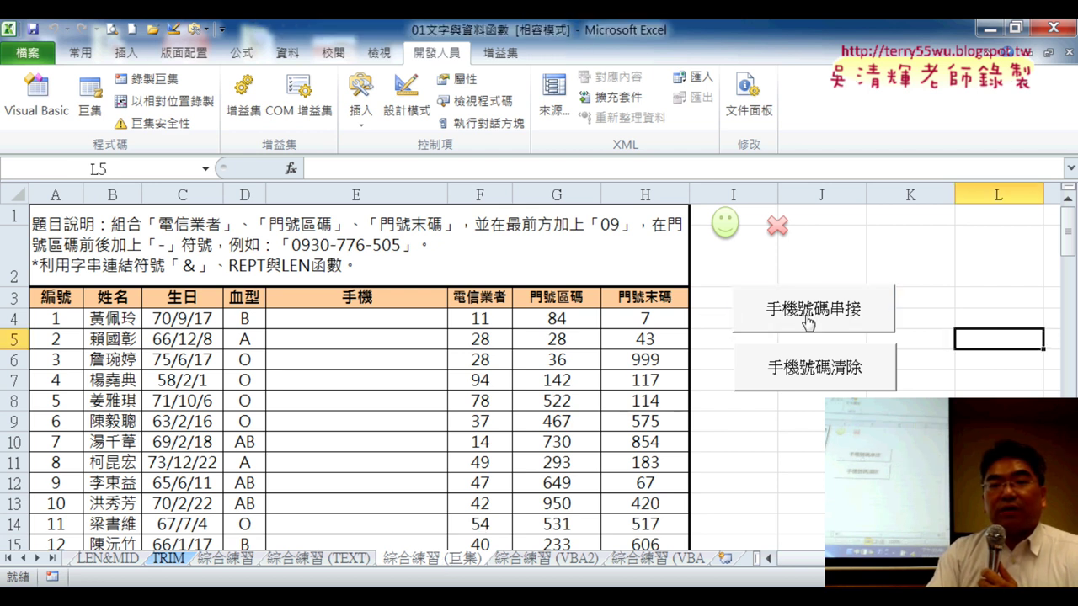
pyautogui.click(808, 322)
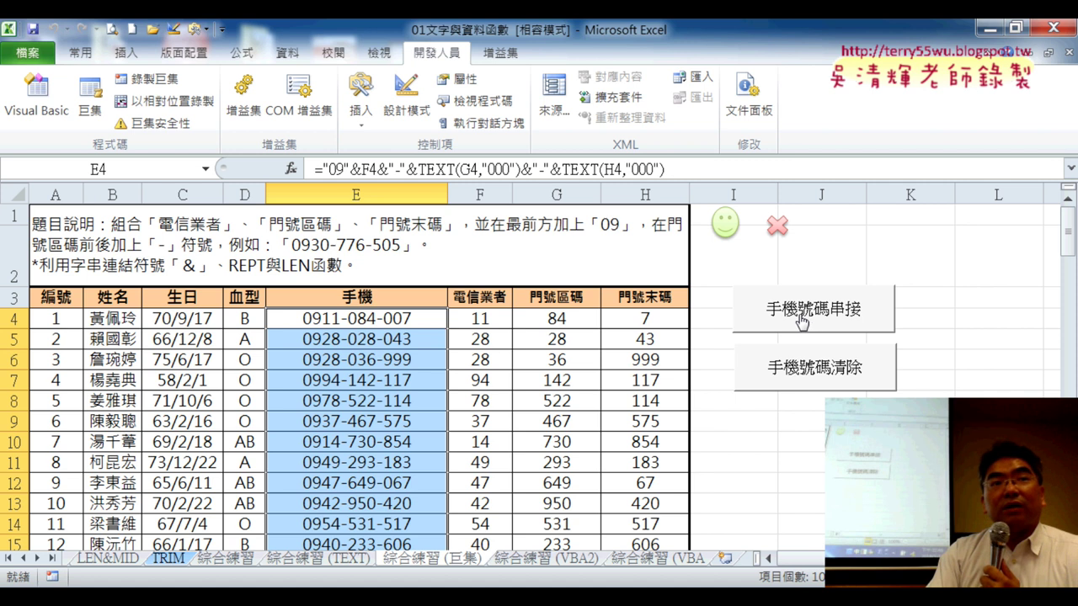
pyautogui.click(409, 322)
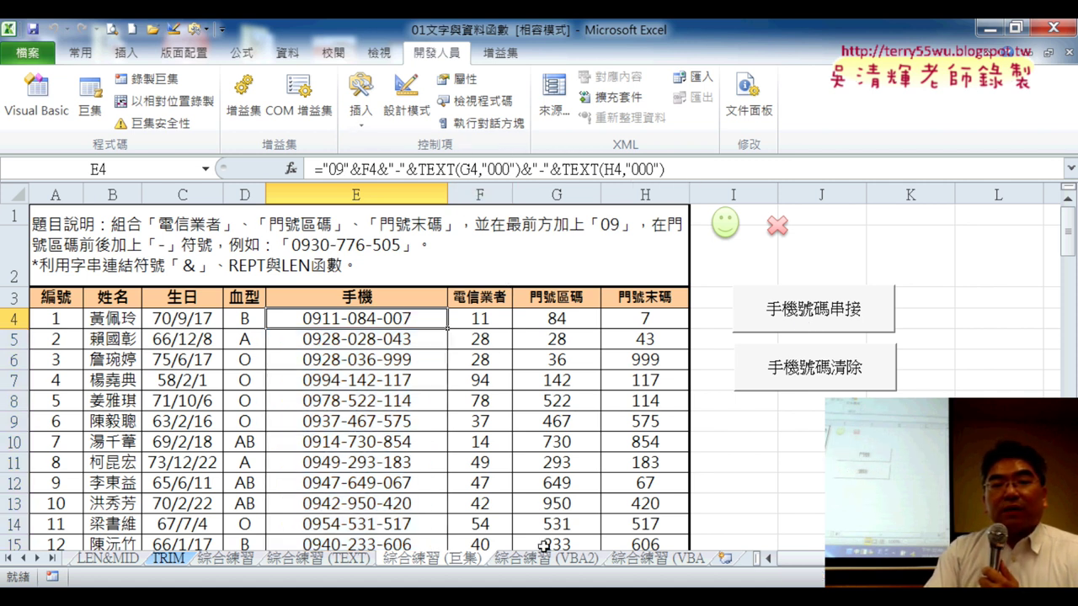
pyautogui.click(667, 561)
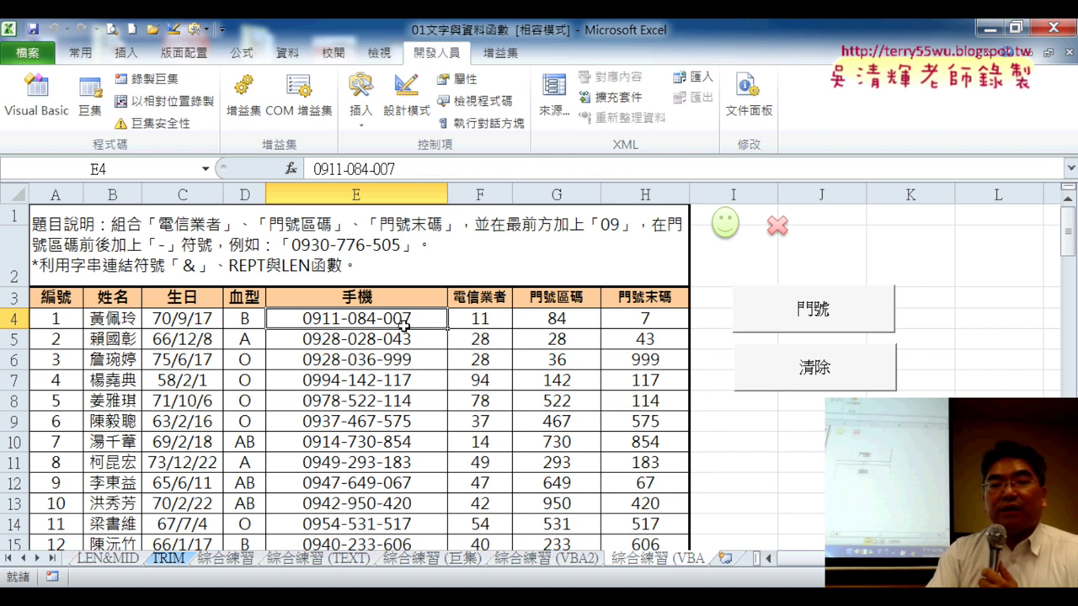
# Step: Clear column E's phone numbers with 清除, then cut both the 門號 and 清除 buttons off the sheet
pyautogui.click(804, 371)
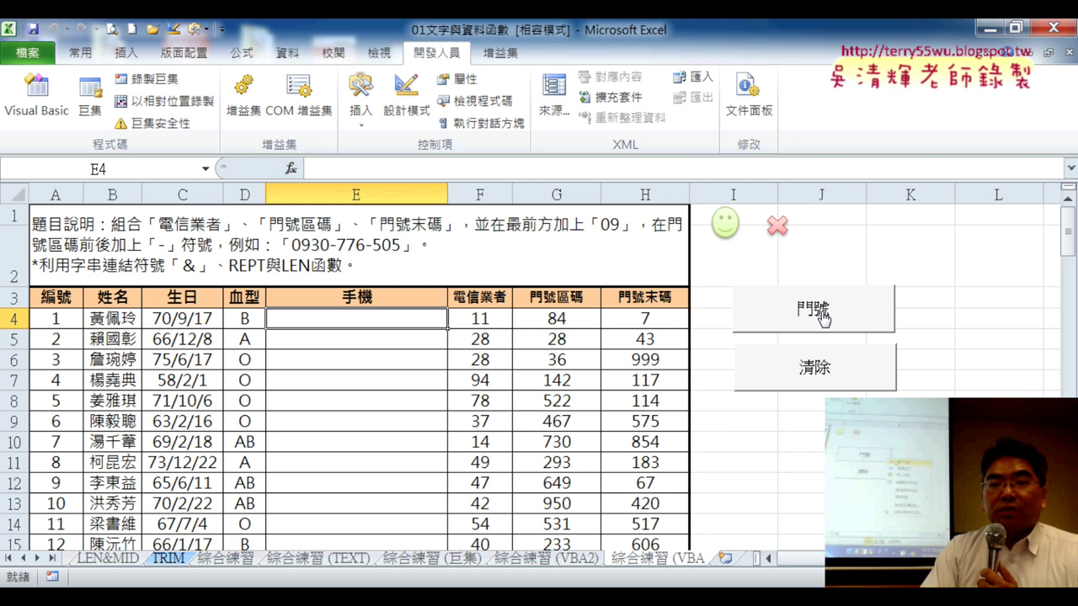
pyautogui.rightClick(887, 327)
pyautogui.click(906, 328)
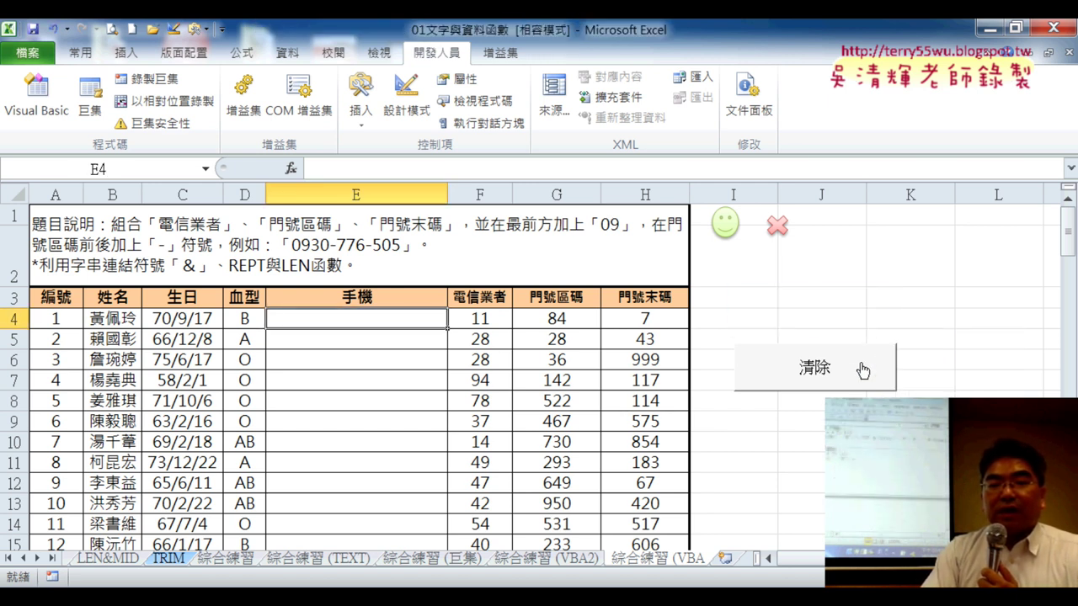
pyautogui.rightClick(863, 375)
pyautogui.click(863, 377)
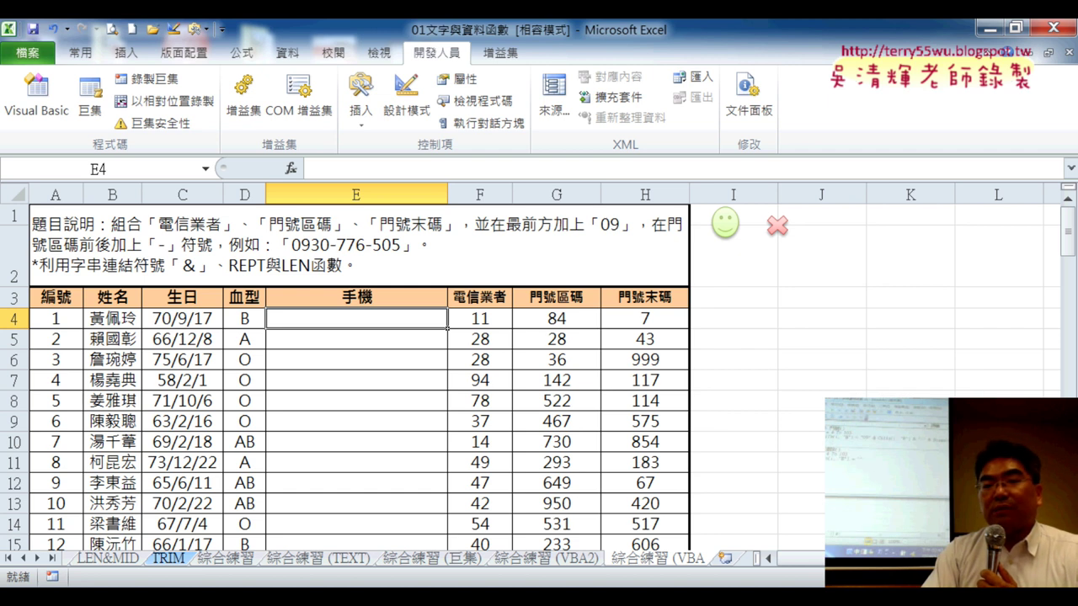
# Step: Review the Sub lines of the 門號 and 清除 macros in the VBA editor, then close it
pyautogui.moveTo(412, 597)
pyautogui.click(489, 522)
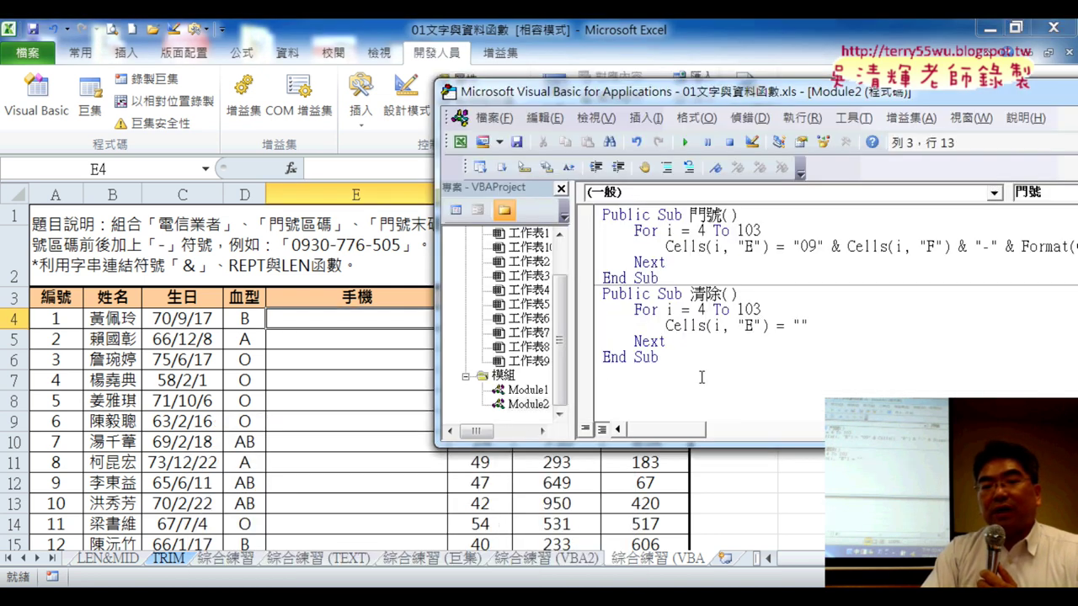
pyautogui.moveTo(657, 215); pyautogui.dragTo(677, 215)
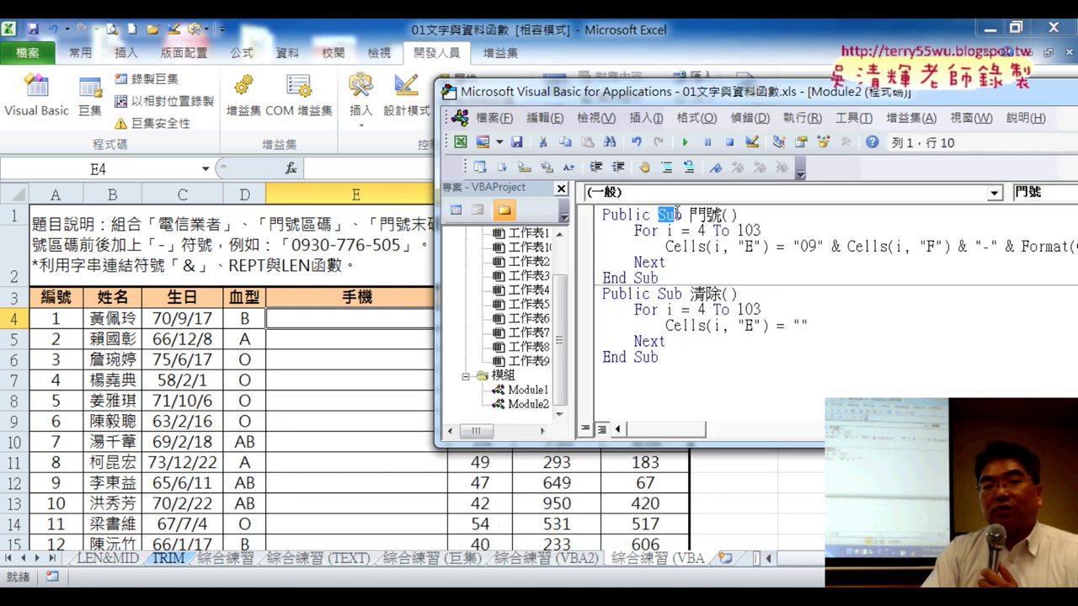
pyautogui.moveTo(657, 293); pyautogui.dragTo(677, 294)
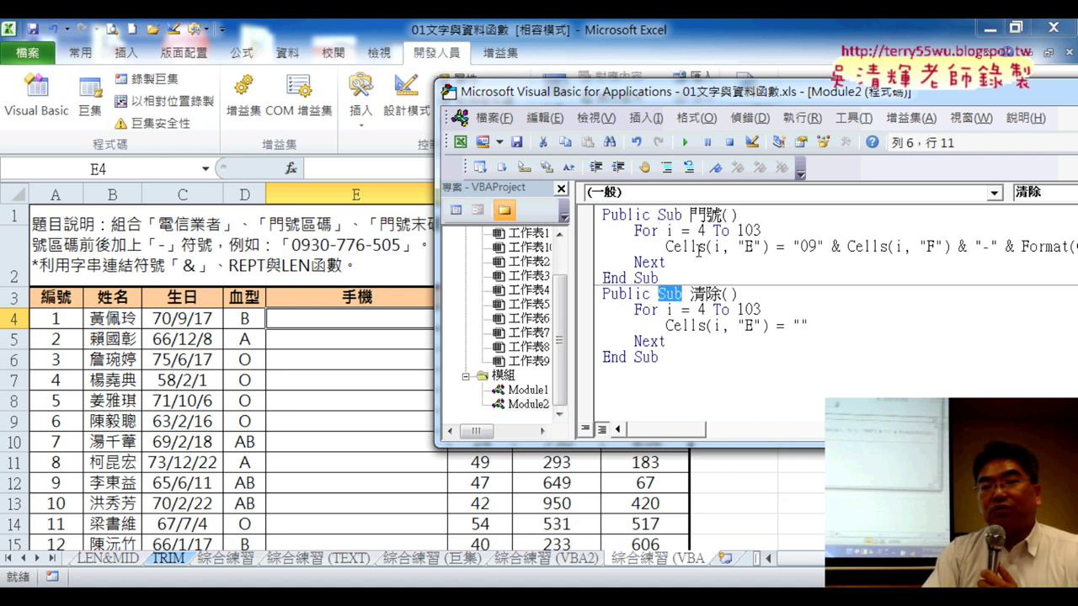
pyautogui.moveTo(700, 101); pyautogui.dragTo(298, 76)
pyautogui.click(1036, 65)
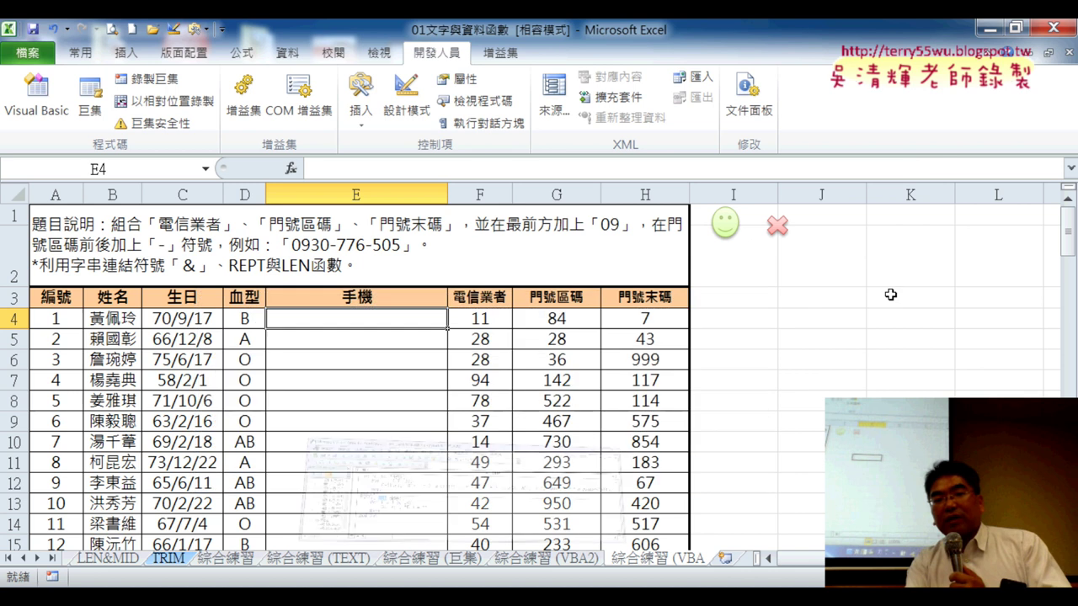
# Step: Draw a form button beside the table near J4 and assign it the 門號 macro
pyautogui.click(359, 122)
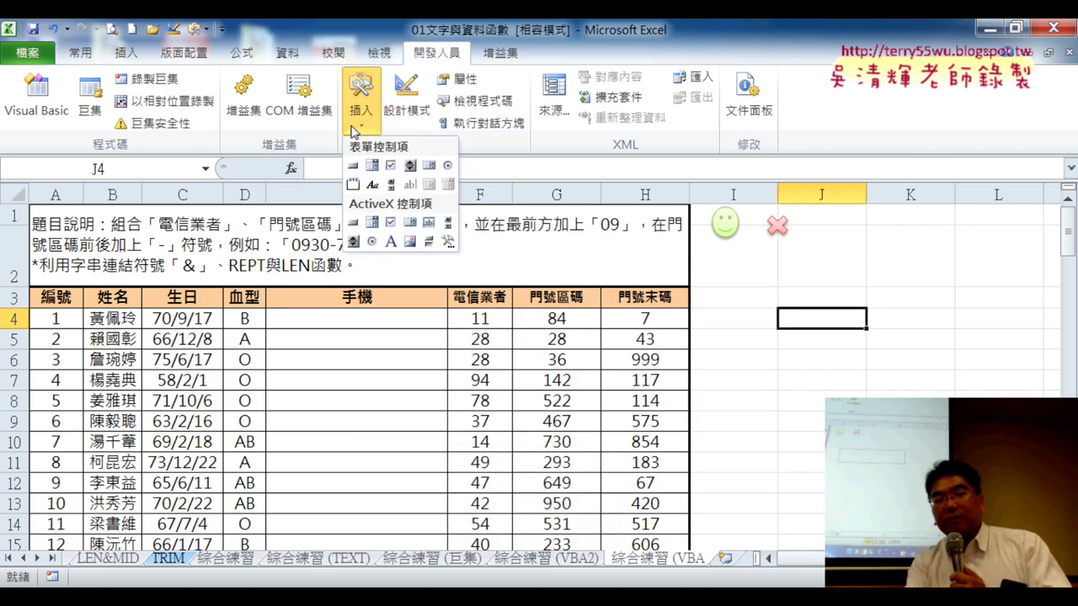
pyautogui.click(353, 168)
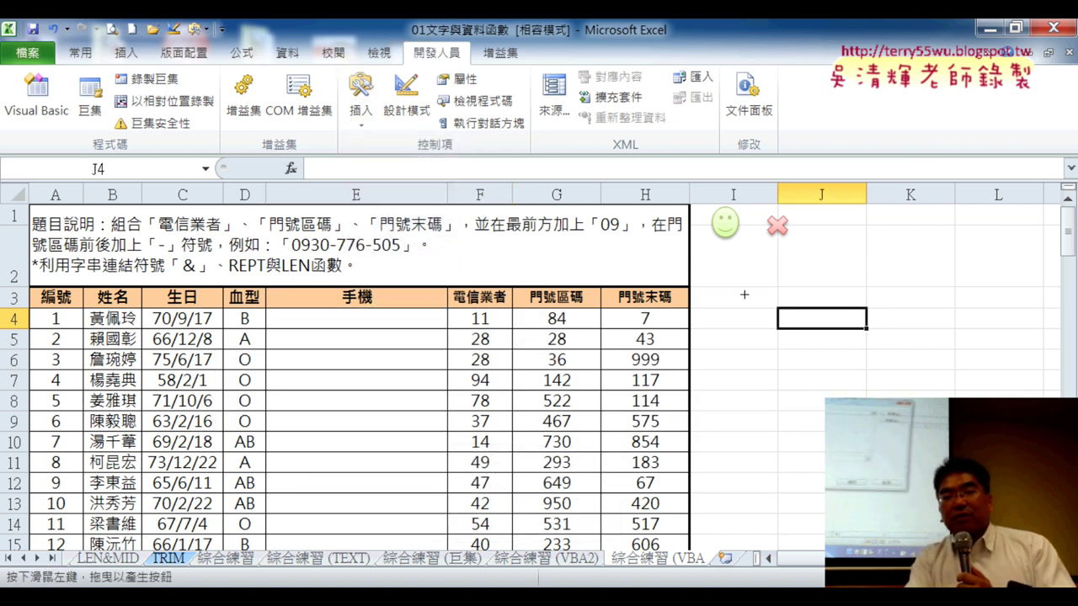
pyautogui.moveTo(737, 289); pyautogui.dragTo(942, 342)
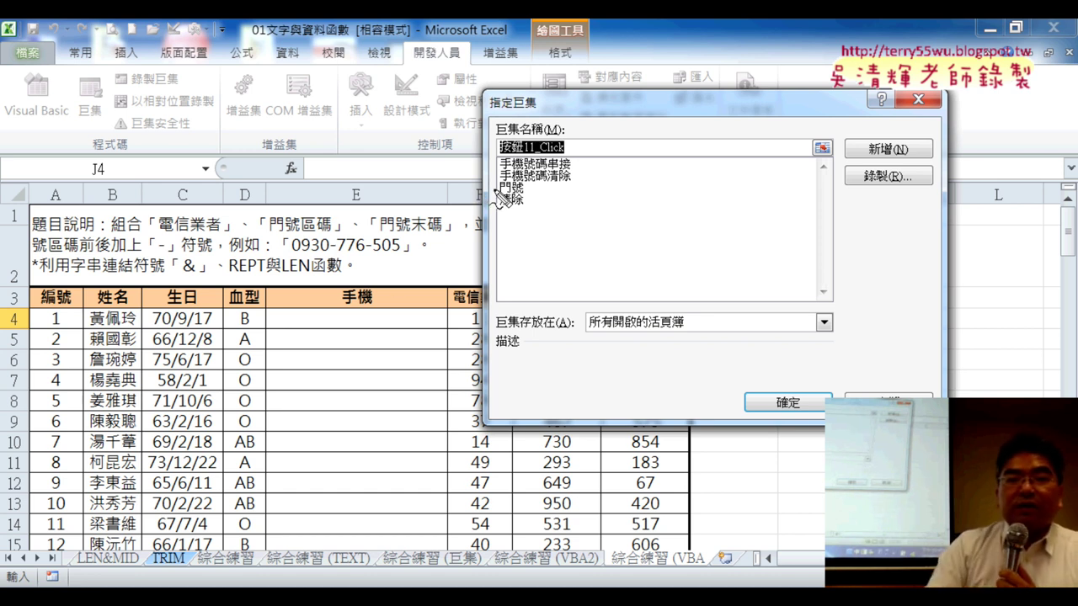
pyautogui.moveTo(500, 192)
pyautogui.mouseDown()
pyautogui.moveTo(523, 192)
pyautogui.moveTo(523, 205)
pyautogui.mouseUp()
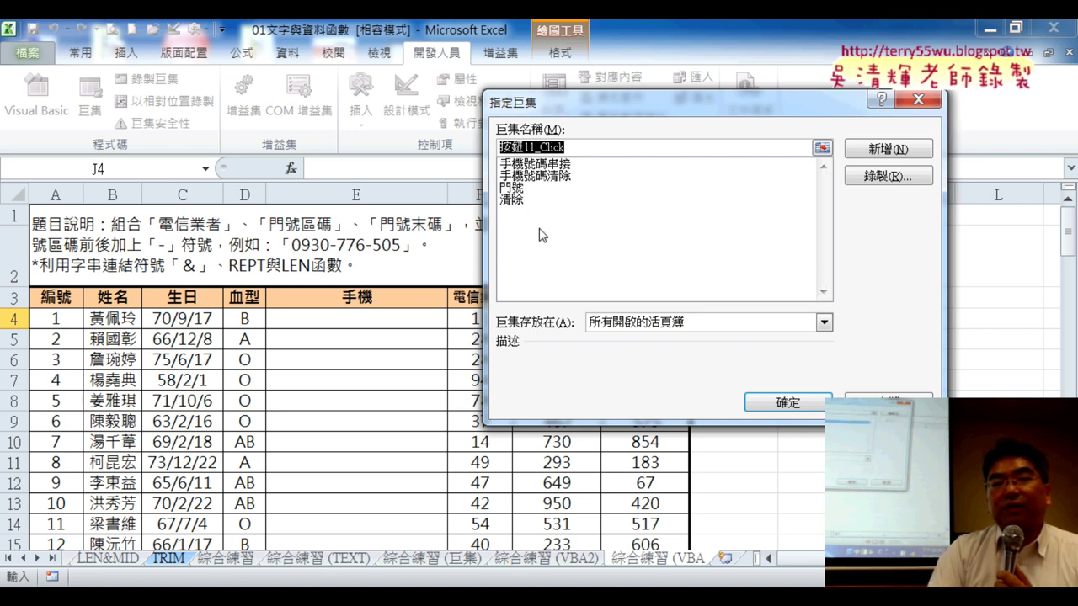
pyautogui.click(514, 188)
pyautogui.doubleClick(509, 147)
pyautogui.rightClick(546, 147)
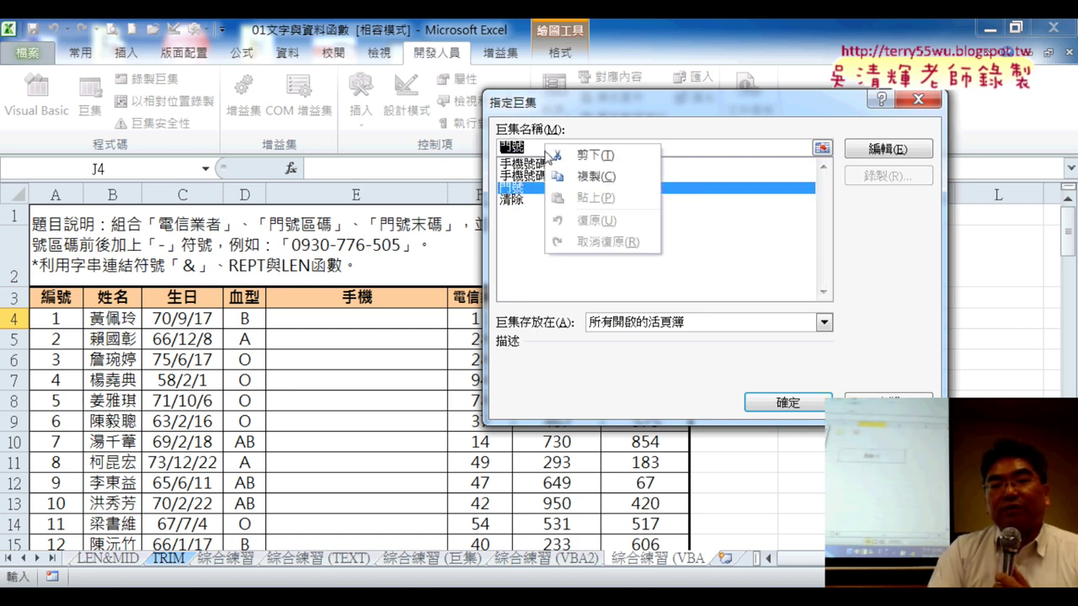
pyautogui.click(590, 176)
pyautogui.click(793, 415)
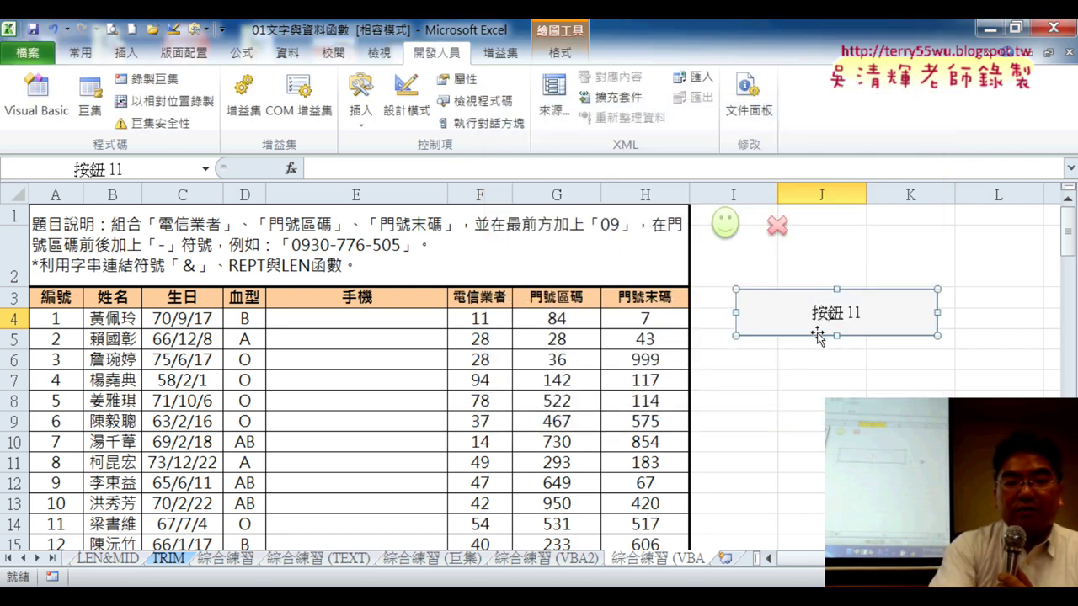
# Step: Change the new button's caption to 門號
pyautogui.click(814, 310)
pyautogui.press('Delete')
pyautogui.press('Delete')
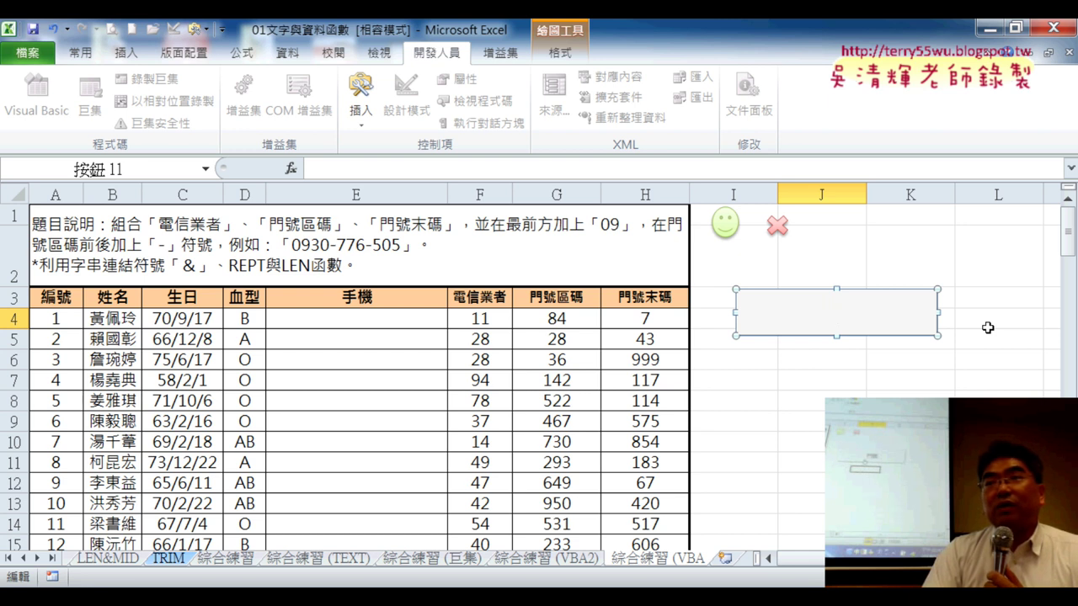
pyautogui.write('門號')
pyautogui.click(807, 366)
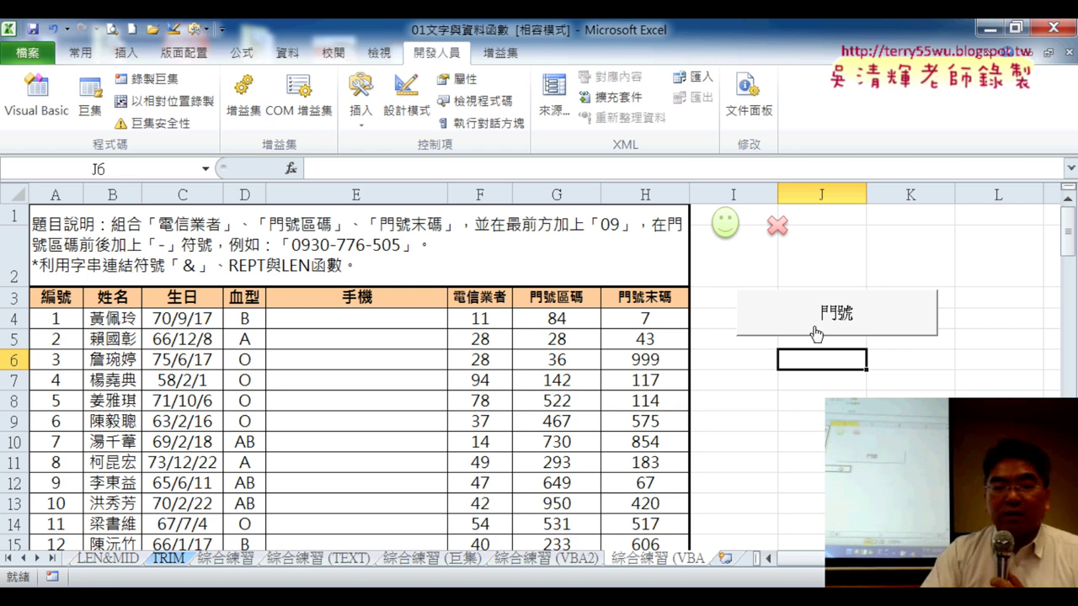
# Step: Duplicate the 門號 button and paste the copy at cell I6
pyautogui.rightClick(815, 333)
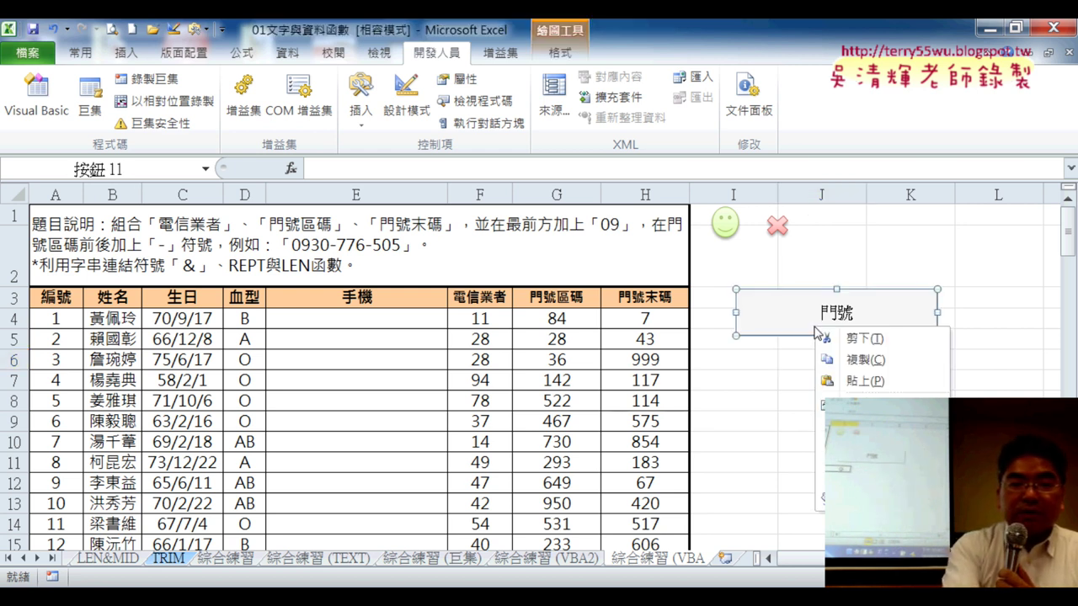
pyautogui.click(842, 360)
pyautogui.click(749, 360)
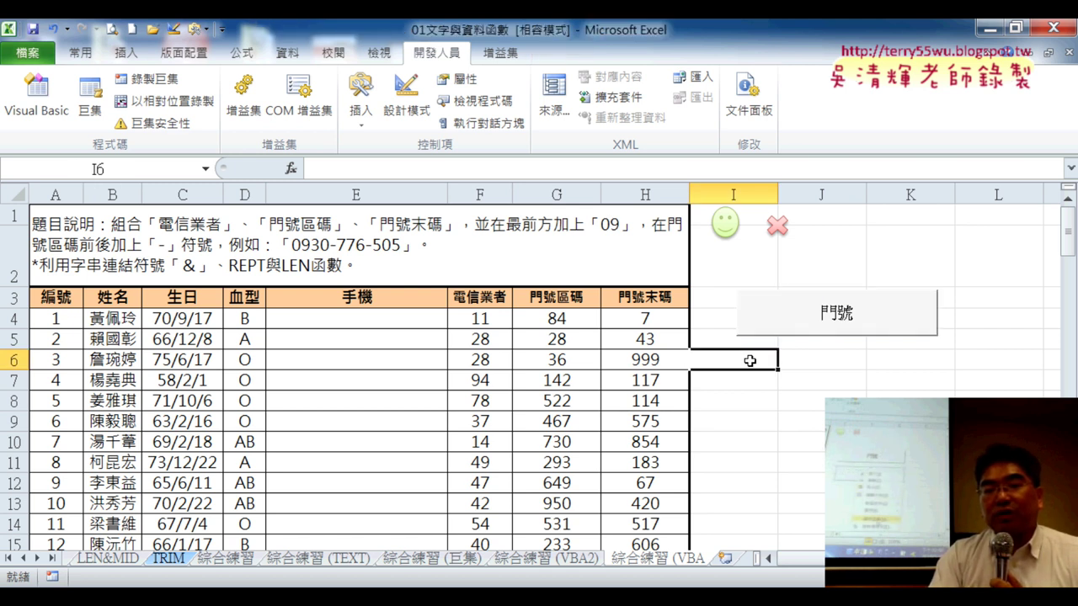
pyautogui.hotkey('ctrl', 'v')
# Step: Assign the 清除 macro to the duplicated button
pyautogui.rightClick(804, 371)
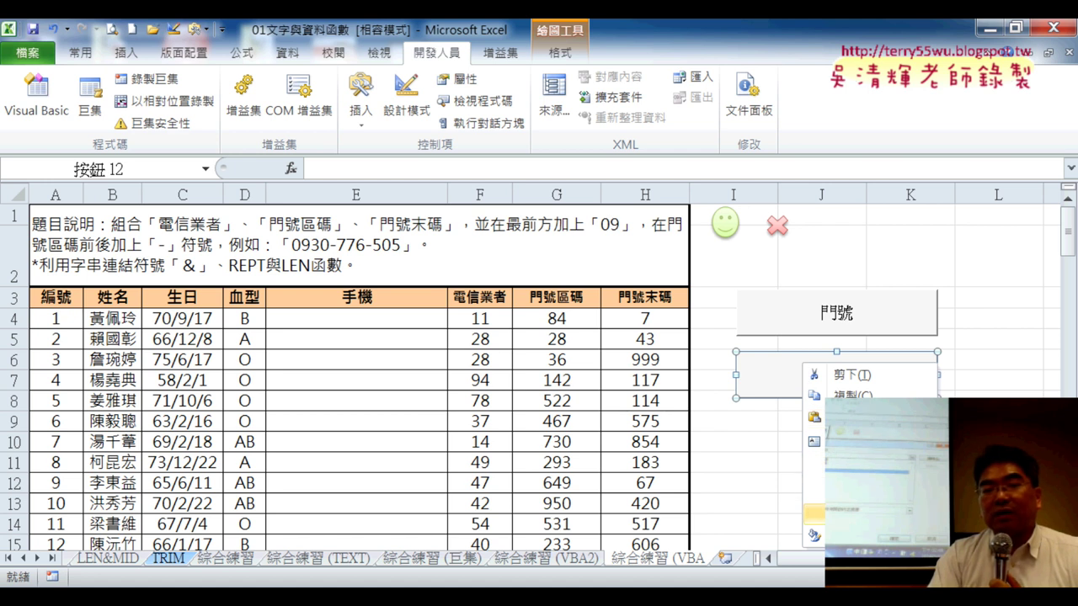
pyautogui.click(842, 514)
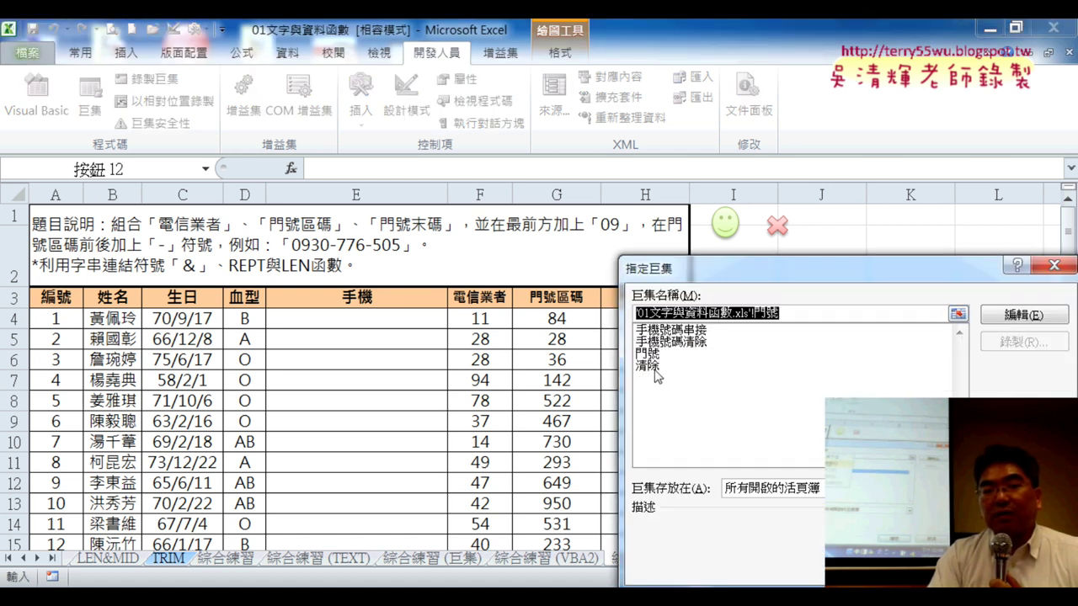
pyautogui.click(650, 367)
pyautogui.moveTo(677, 311); pyautogui.dragTo(623, 313)
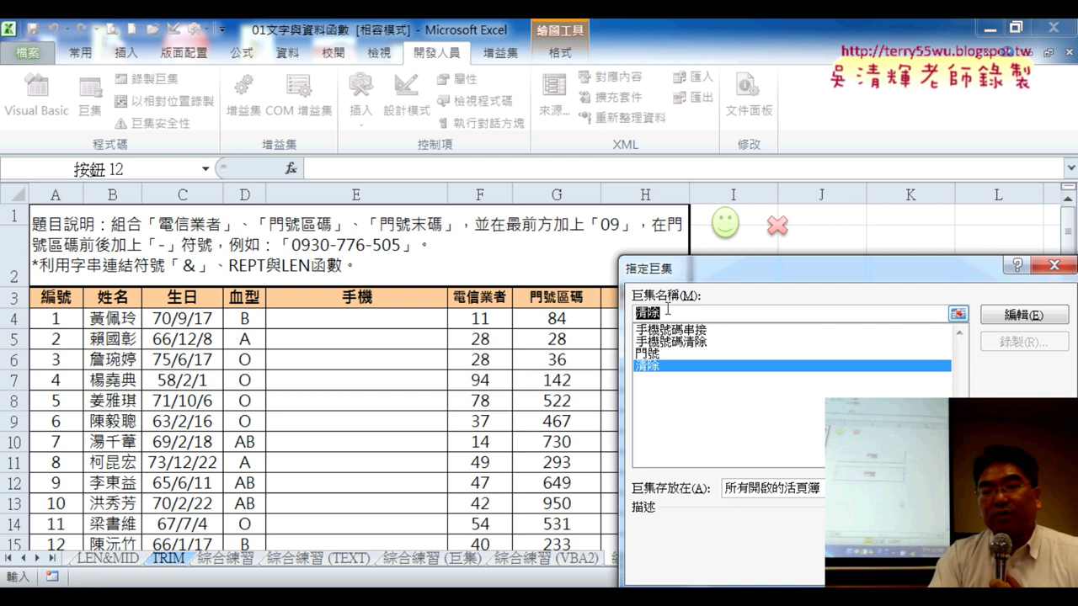
pyautogui.rightClick(666, 311)
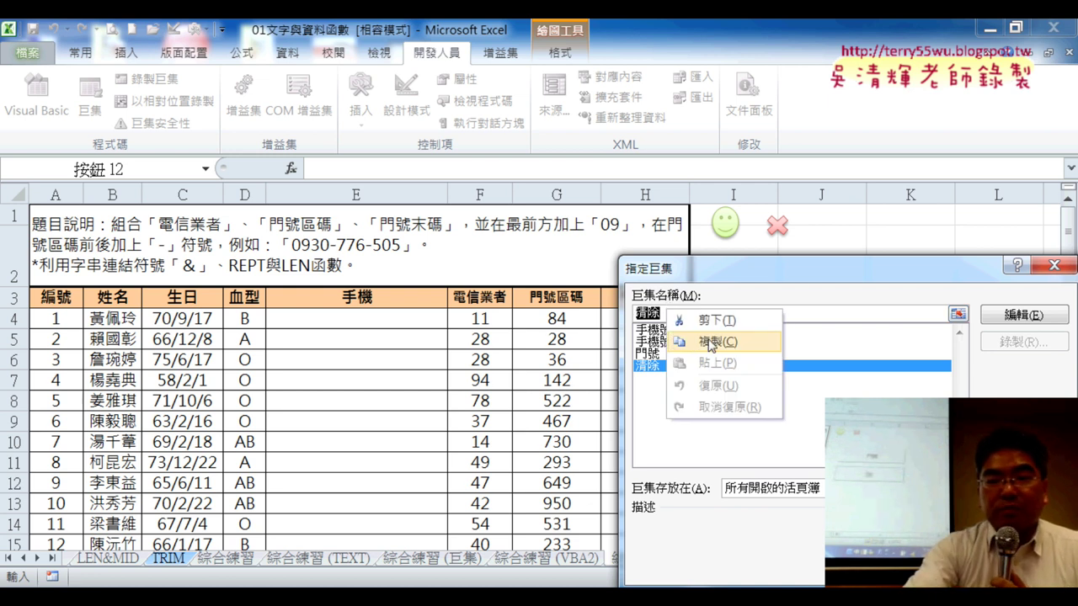
pyautogui.click(707, 346)
pyautogui.press('Return')
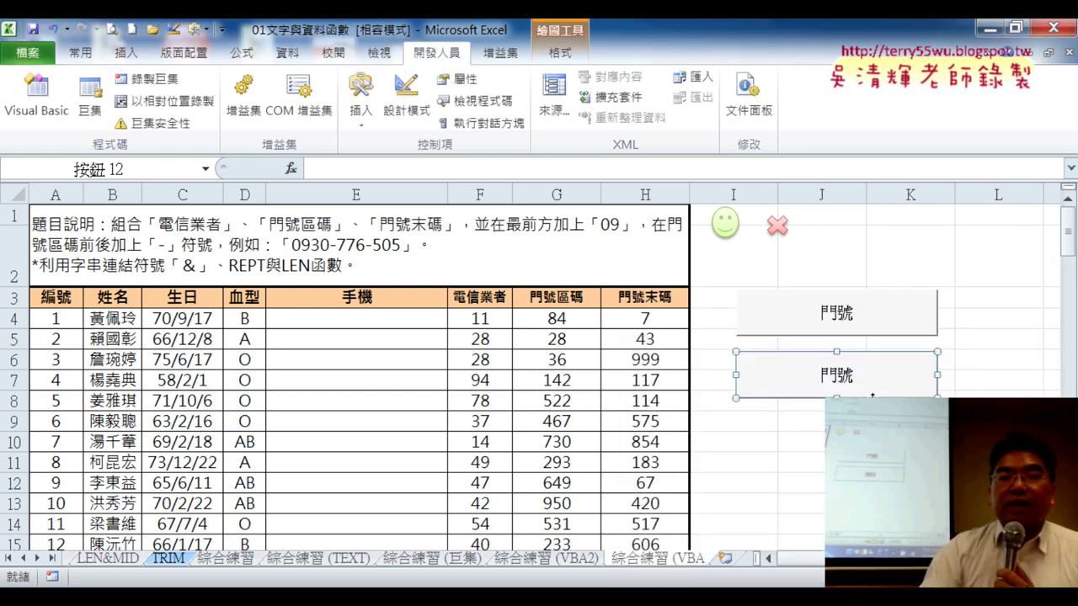
# Step: Relabel the duplicated button from 門號 to 清除 and deselect it
pyautogui.click(826, 376)
pyautogui.press('Delete')
pyautogui.press('Delete')
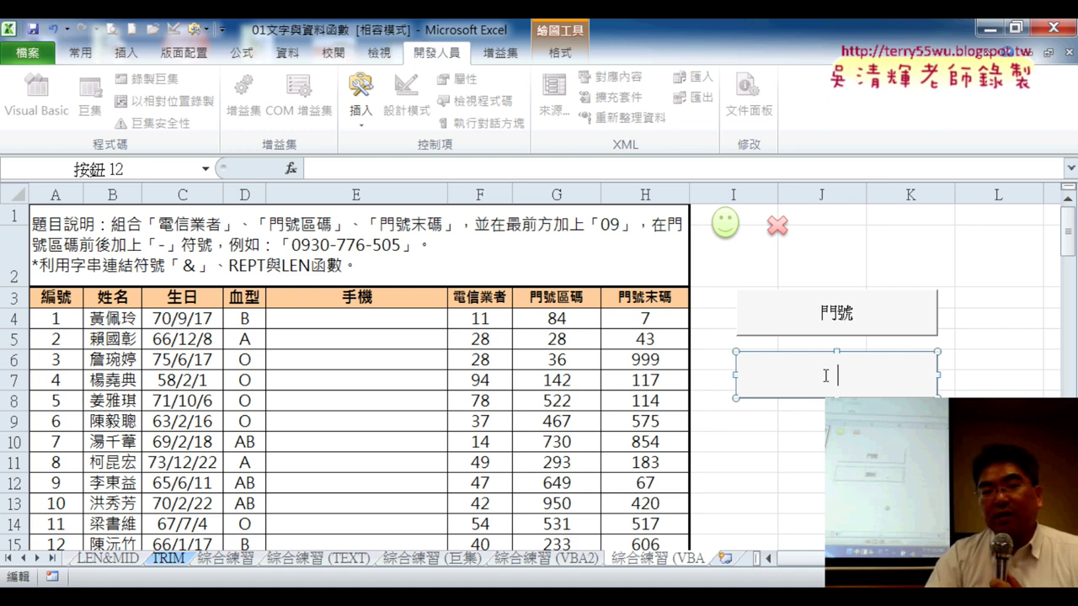
pyautogui.hotkey('ctrl', 'v')
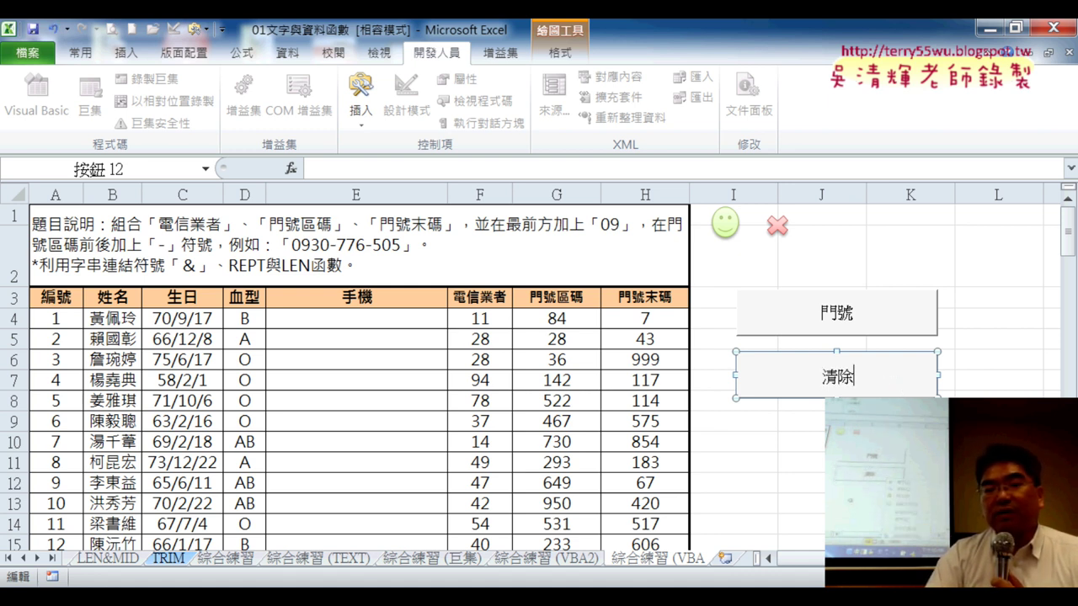
pyautogui.rightClick(888, 389)
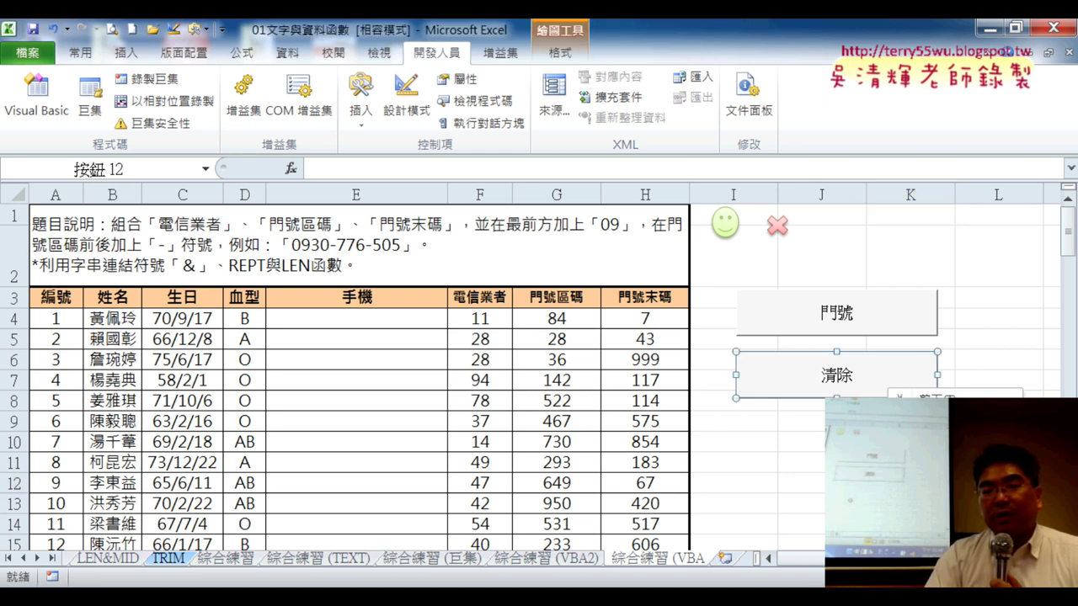
pyautogui.click(791, 460)
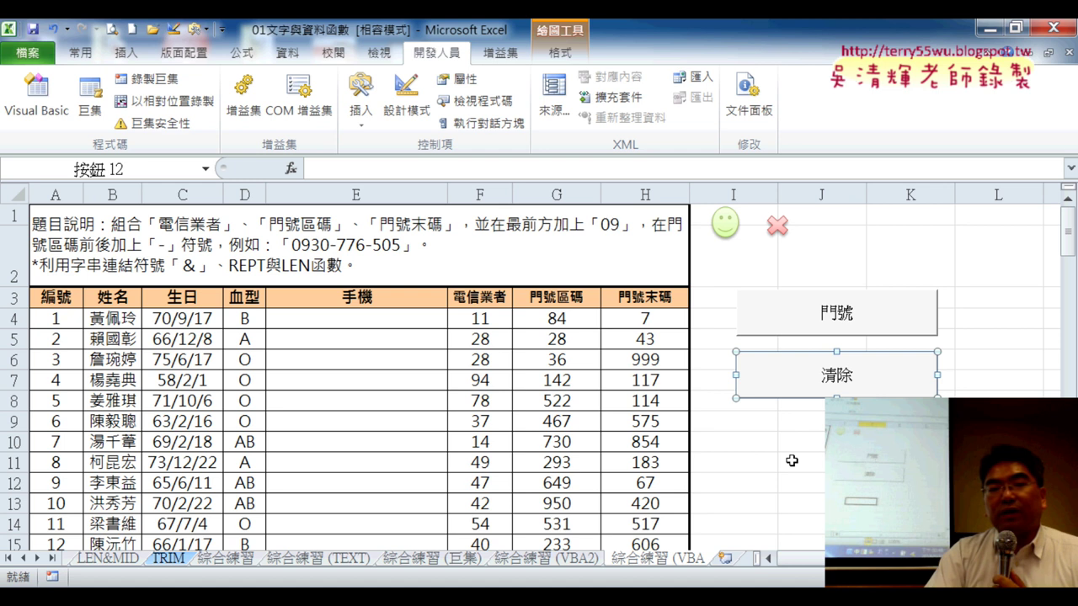
pyautogui.click(793, 460)
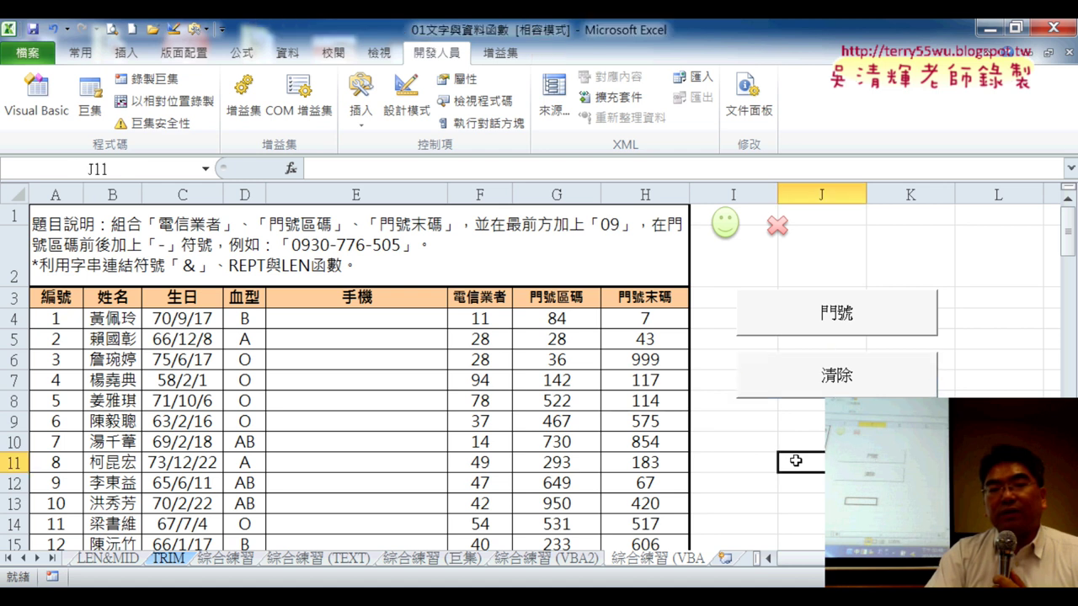
pyautogui.click(854, 317)
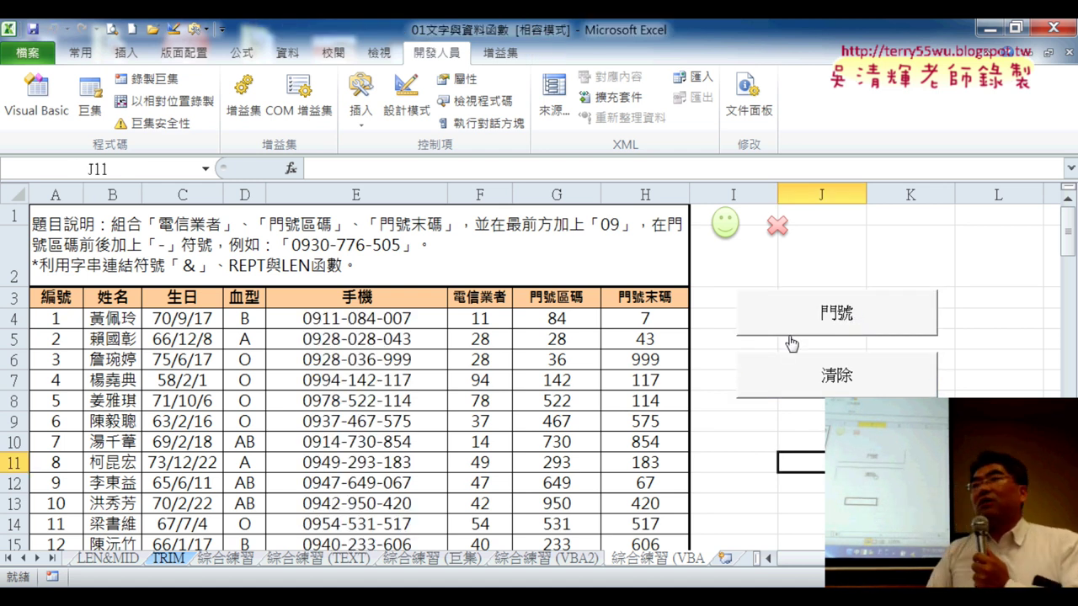
pyautogui.click(848, 376)
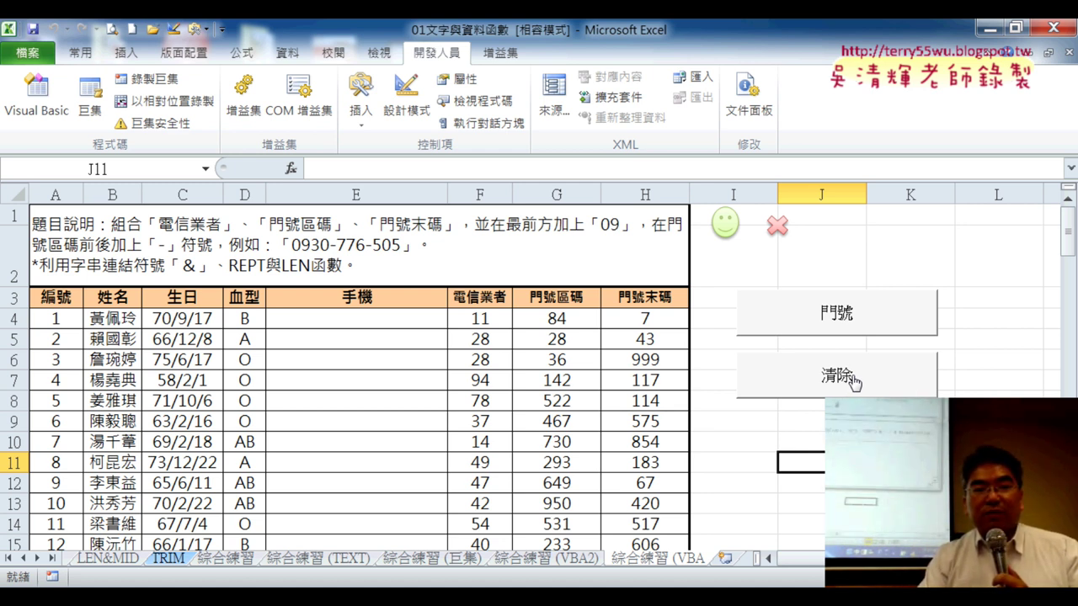
pyautogui.hotkey('alt', 'Tab')
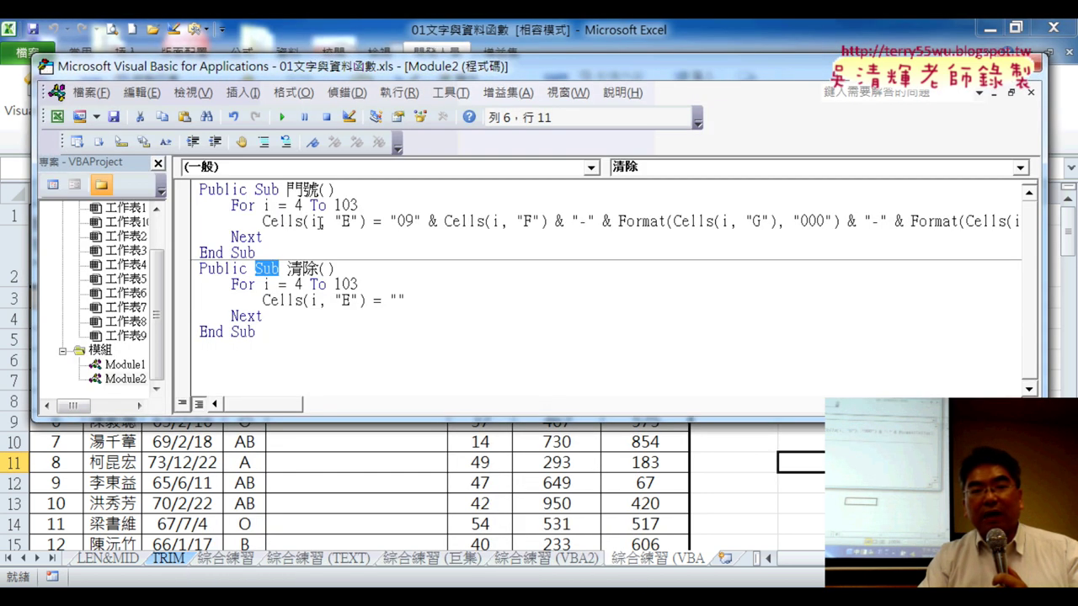
pyautogui.moveTo(278, 239); pyautogui.dragTo(229, 212)
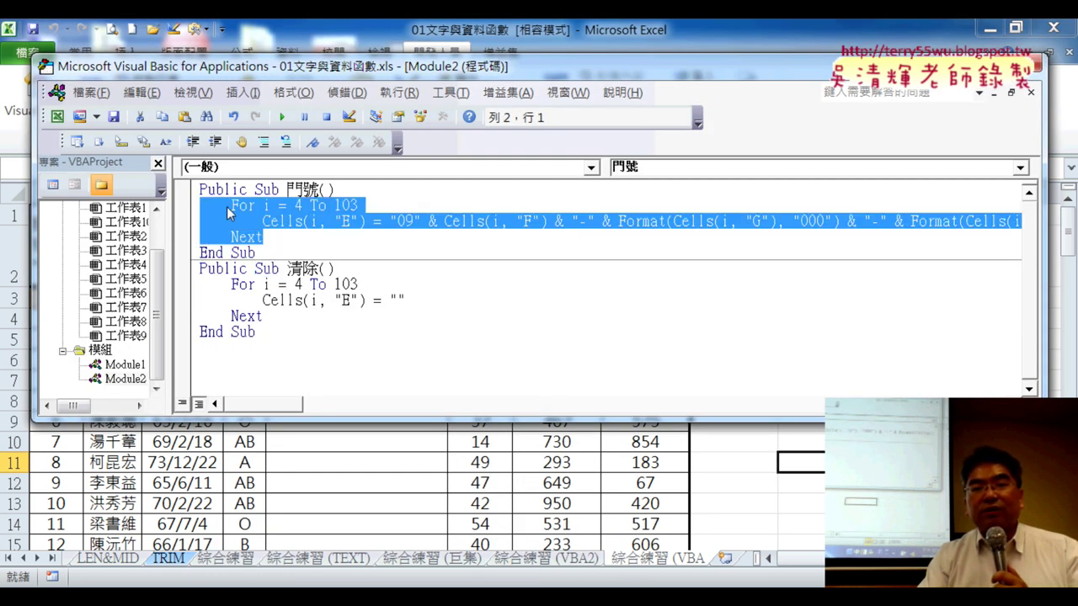
pyautogui.click(397, 222)
pyautogui.doubleClick(314, 220)
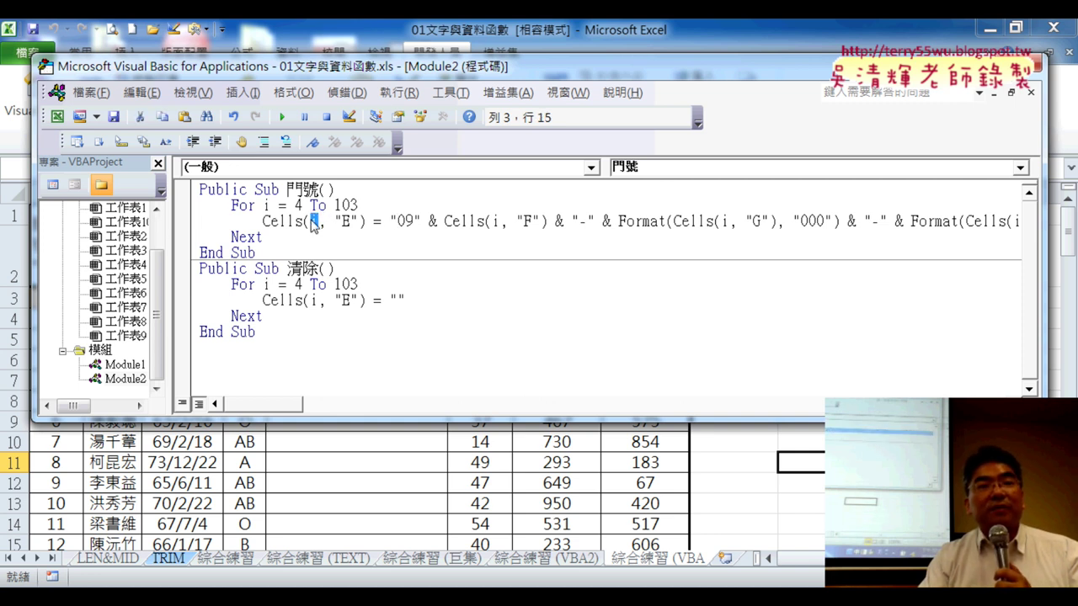
pyautogui.moveTo(307, 259); pyautogui.dragTo(184, 199)
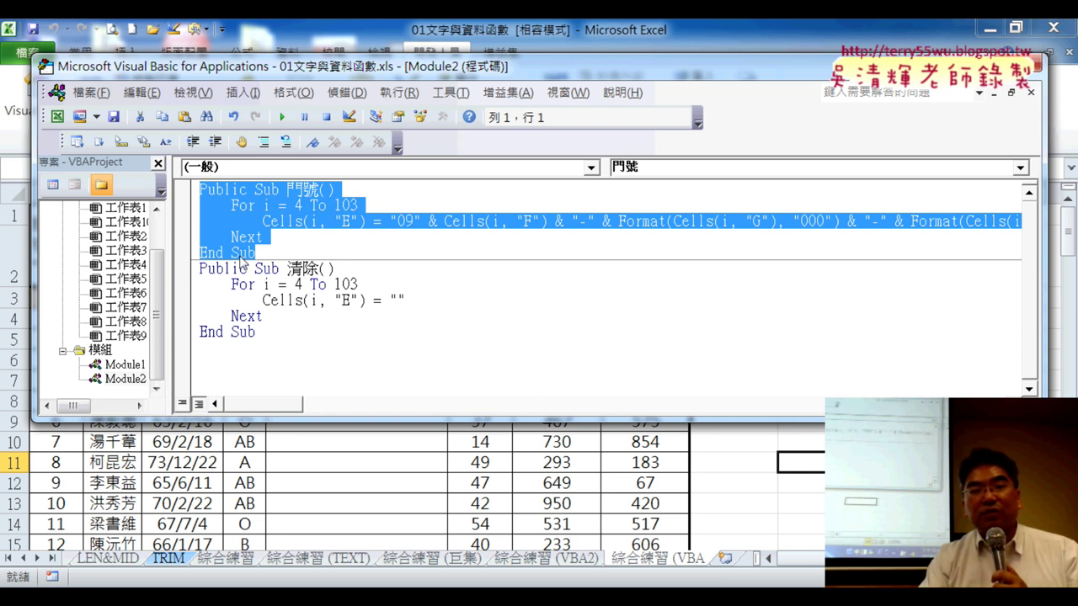
pyautogui.moveTo(287, 269)
pyautogui.mouseDown()
pyautogui.moveTo(332, 269)
pyautogui.moveTo(321, 268)
pyautogui.mouseUp()
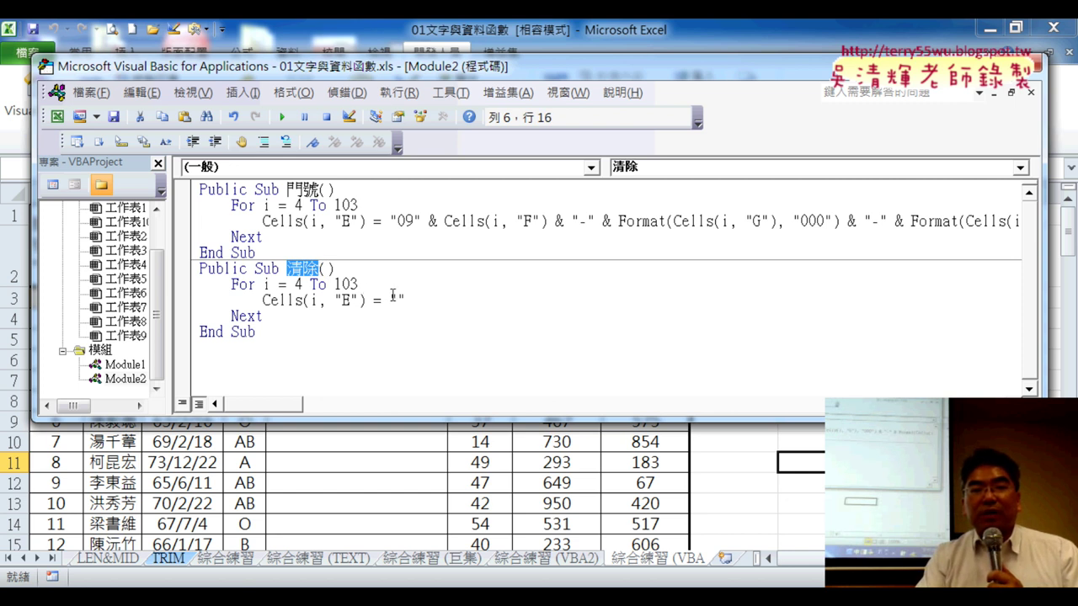
pyautogui.moveTo(389, 299); pyautogui.dragTo(420, 300)
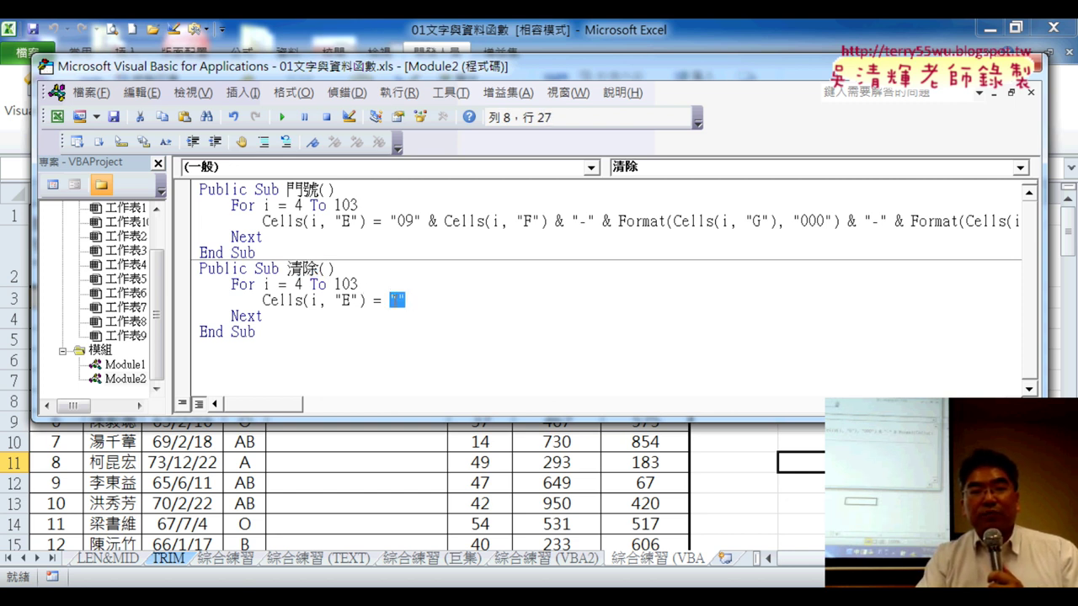
pyautogui.click(329, 296)
pyautogui.click(343, 206)
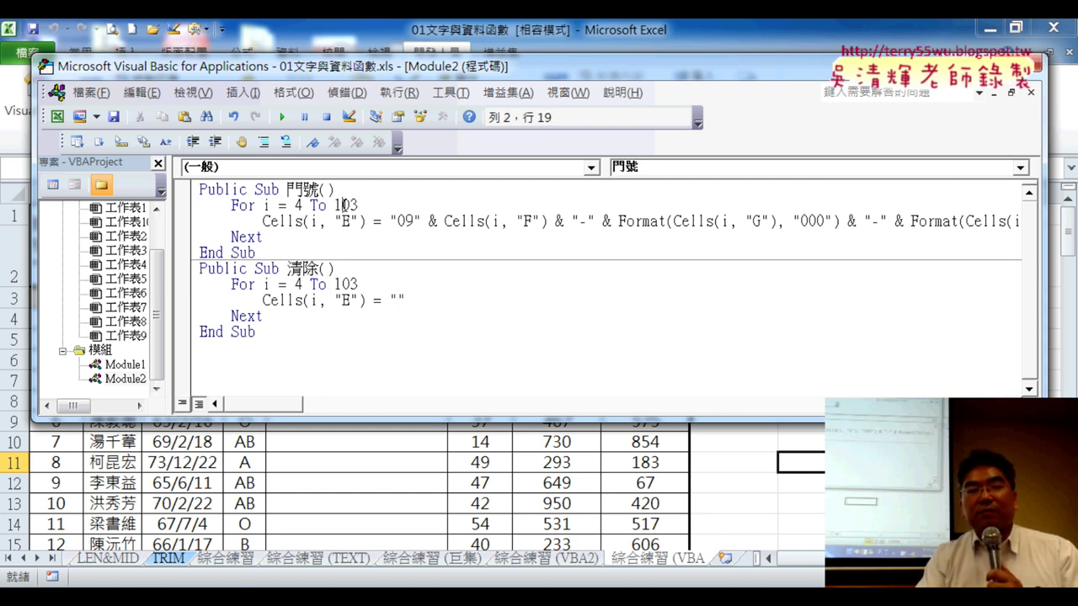
pyautogui.click(279, 117)
pyautogui.press('Down')
pyautogui.press('Down')
pyautogui.press('Down')
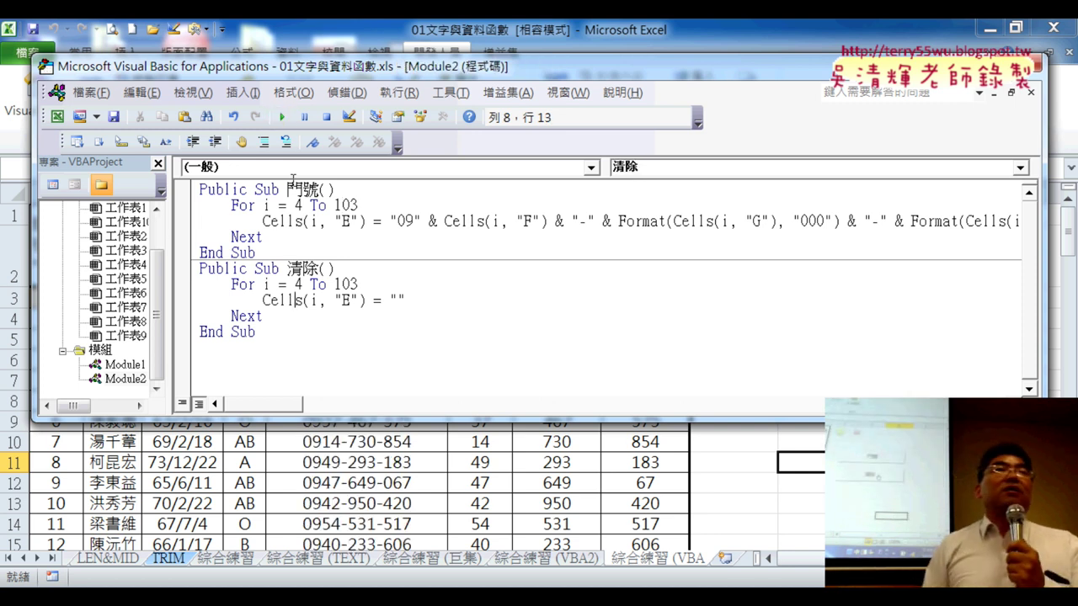
pyautogui.click(293, 121)
pyautogui.click(299, 226)
pyautogui.click(286, 284)
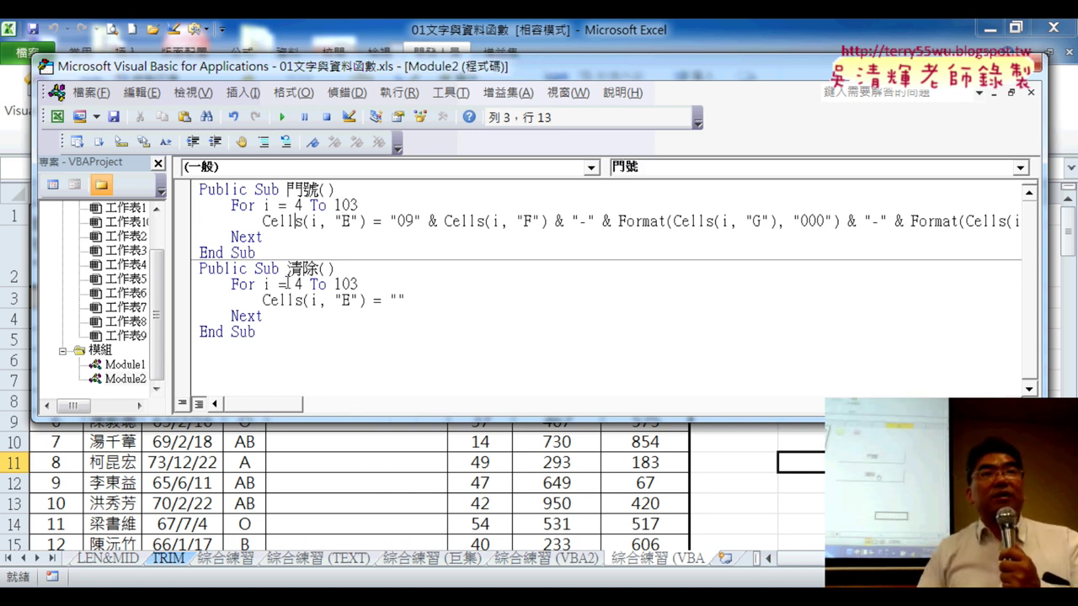
pyautogui.hotkey('alt', 'F11')
pyautogui.click(909, 504)
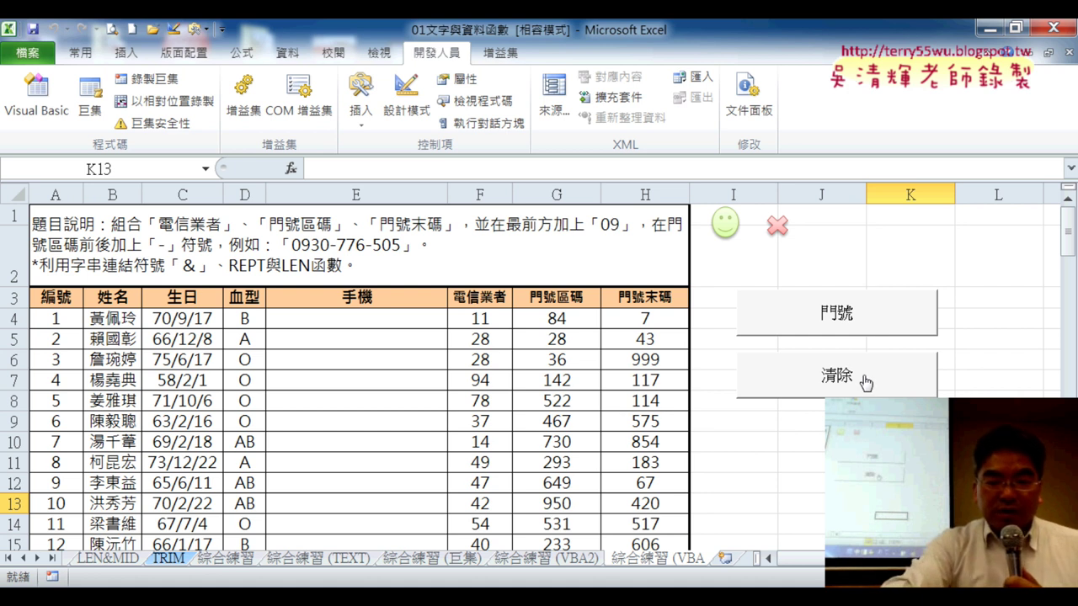